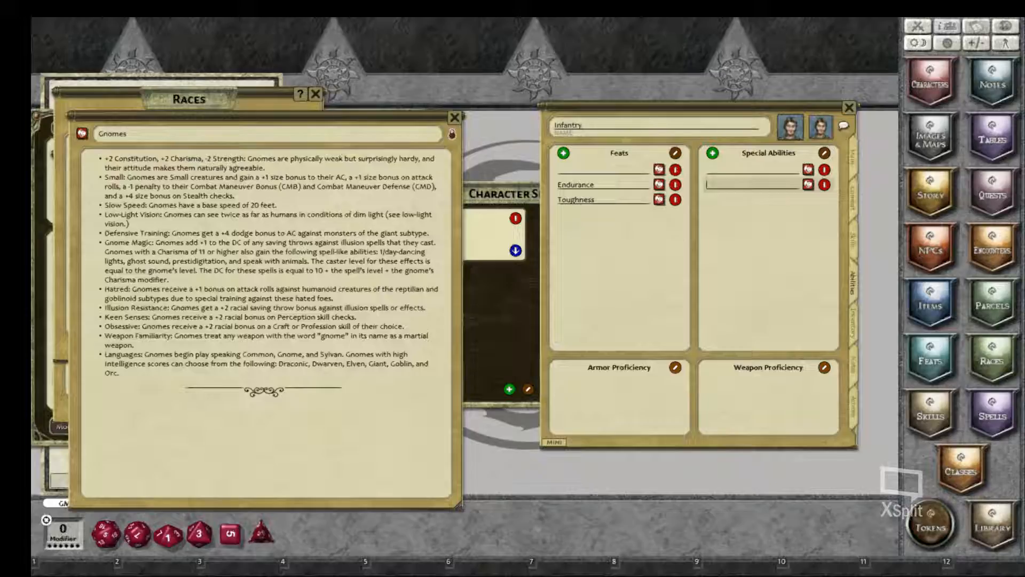
Step: Fill the Special Abilities entries with the pasted Darkvision racial trait text and "Endurance and Diehard at level 1."
type("Darkvision Some gnome strains have lived in the underground depths for so long they have given up on light entirely and gained darkvision with a range of 60 feet. This racial trait replaces low-light vision and keen senses.")
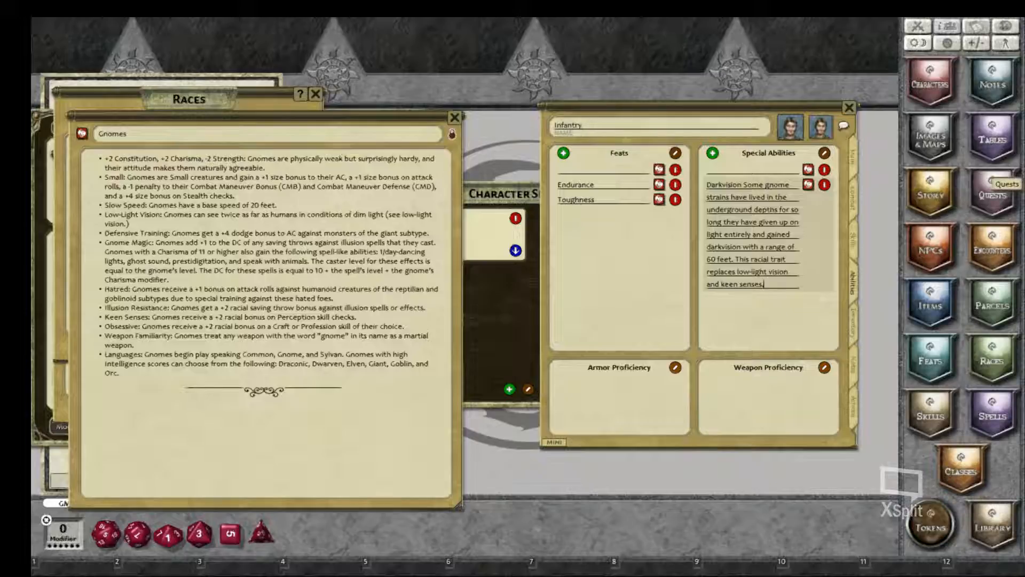
left_click(728, 169)
type("E")
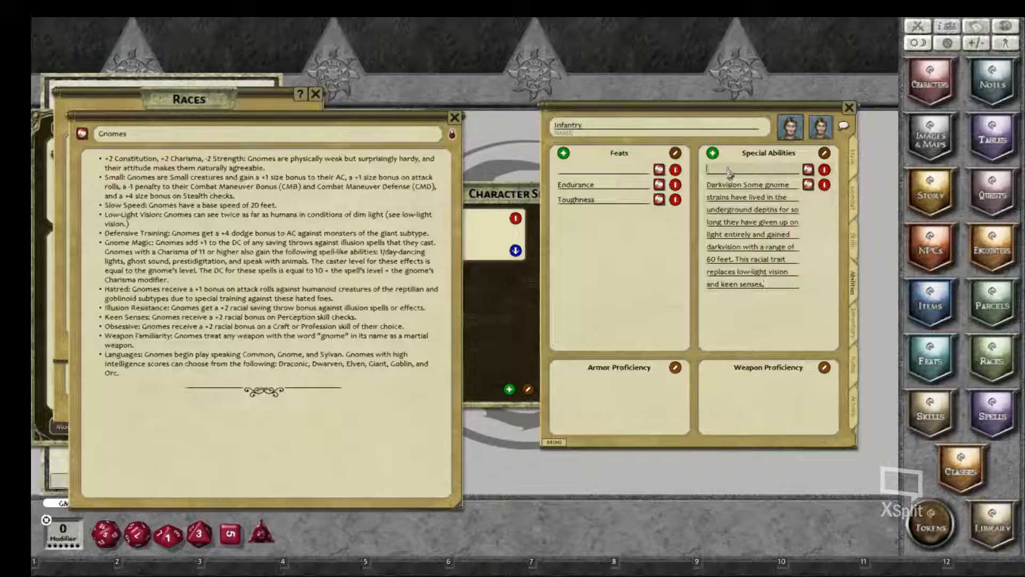
type("ndo")
type("rance and Diehard")
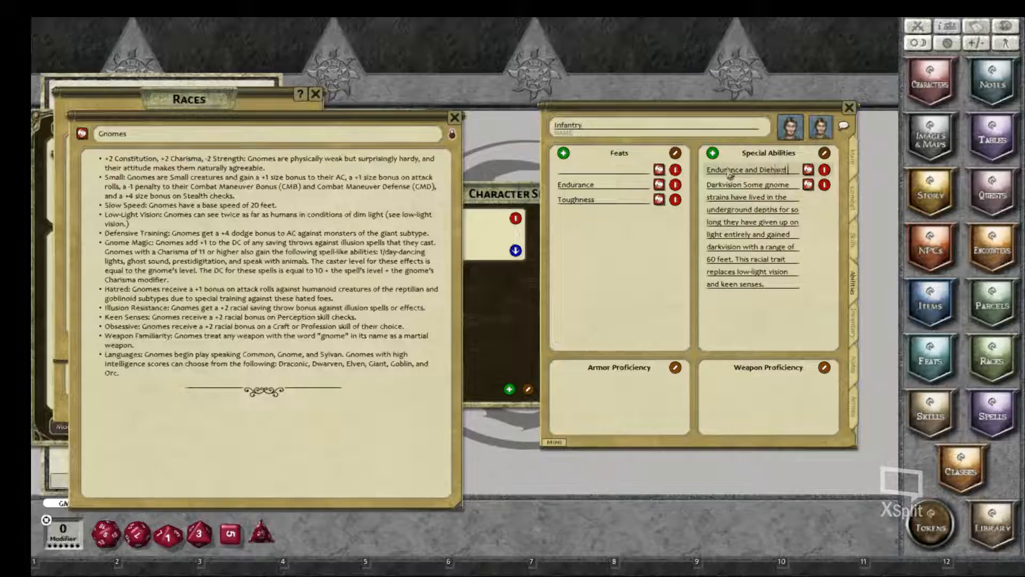
type(" at level 1.")
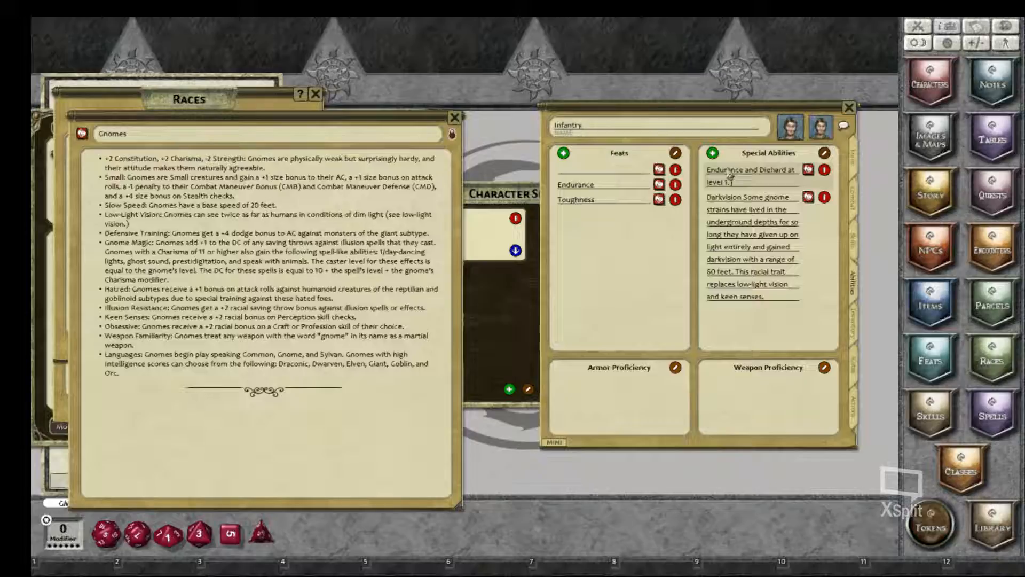
Step: Create one empty entry each under Armor Proficiency and Weapon Proficiency on the Infantry sheet
left_click(641, 410)
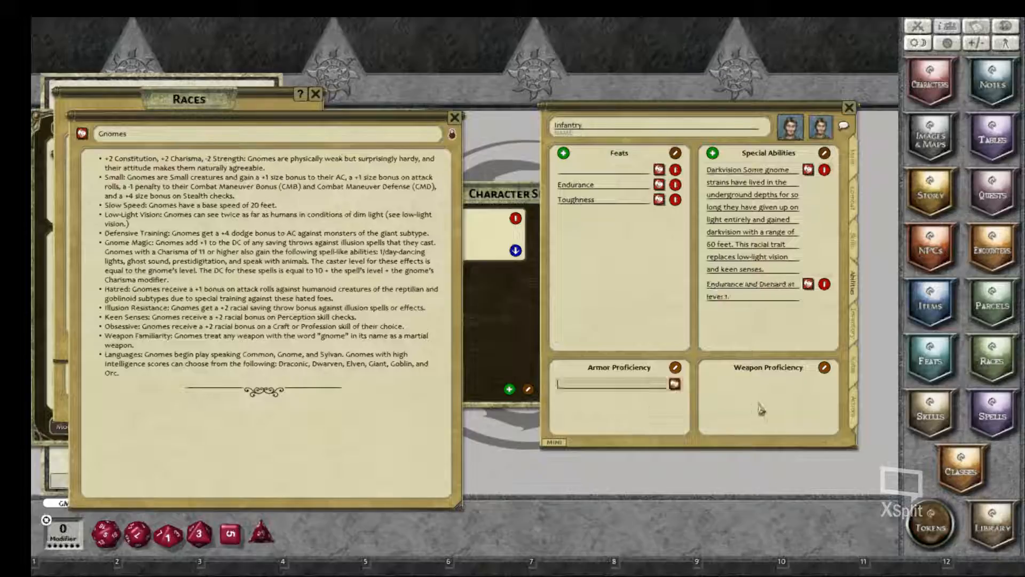
left_click(755, 405)
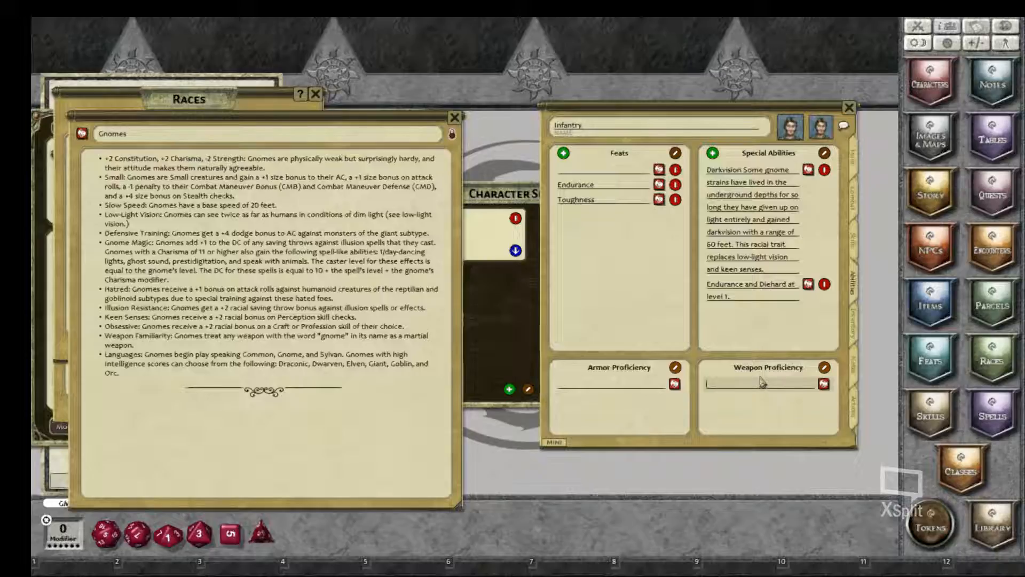
left_click(598, 171)
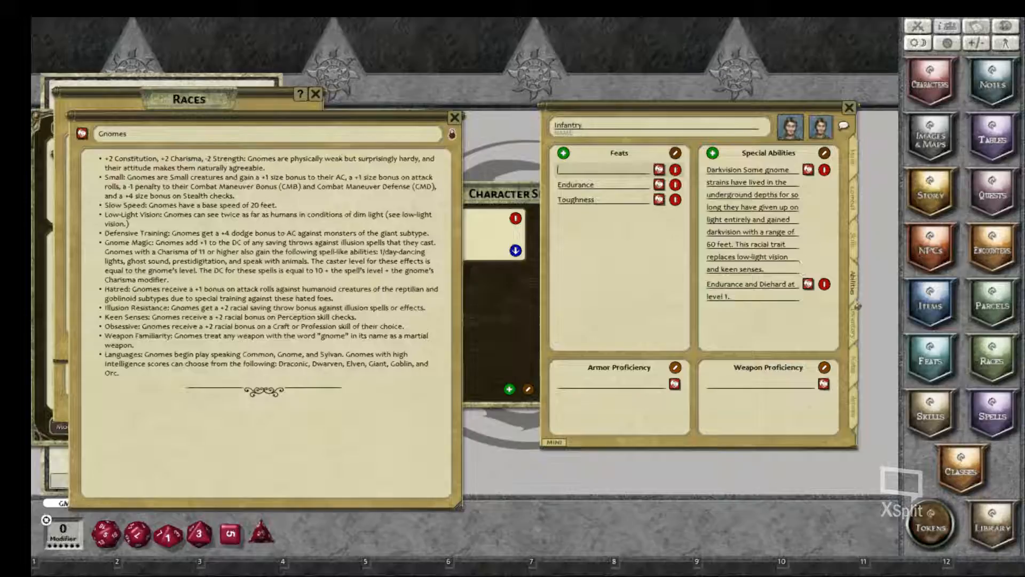
Step: Add a blank item row to the Infantry character's inventory
left_click(856, 321)
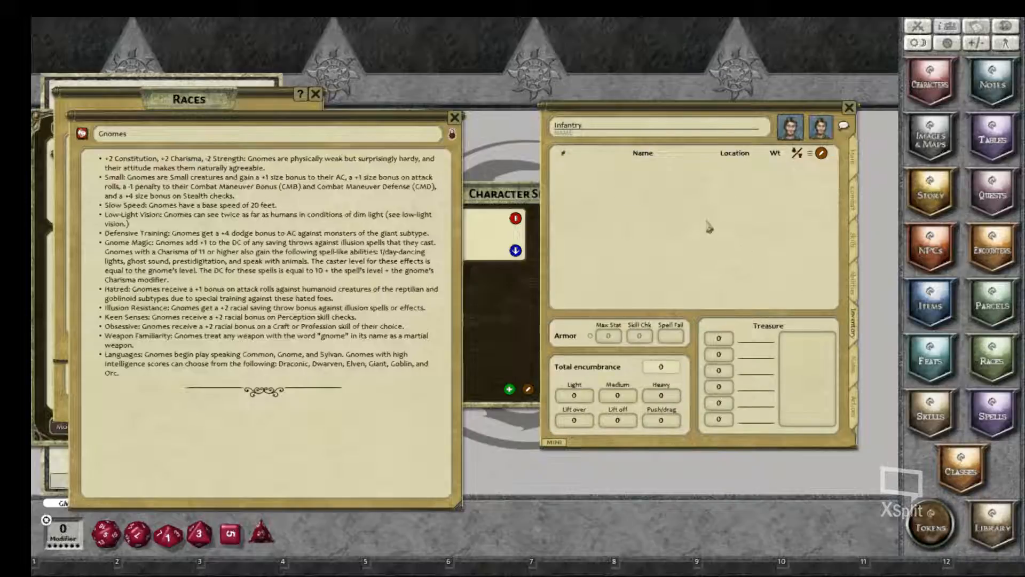
left_click(823, 156)
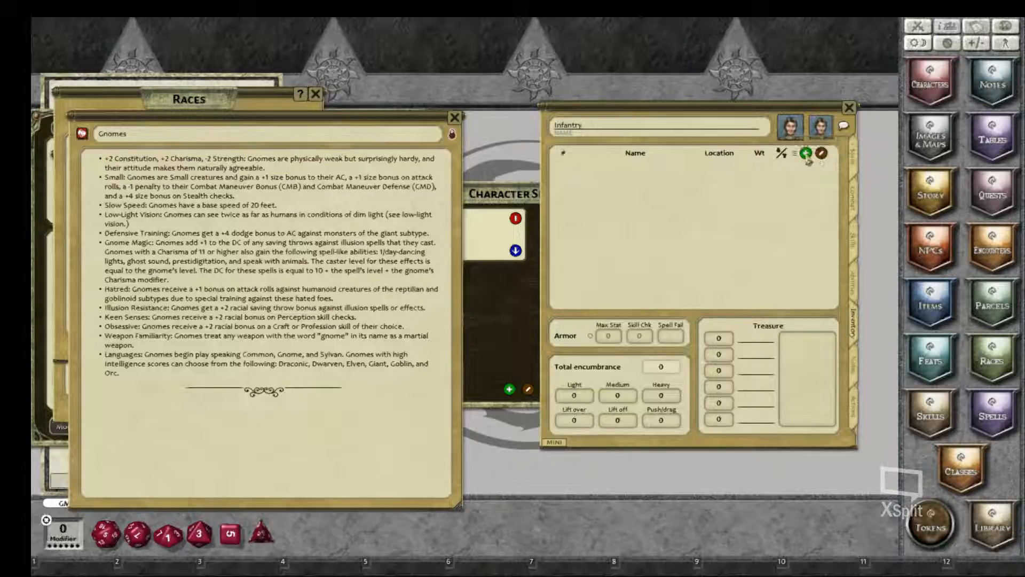
left_click(807, 155)
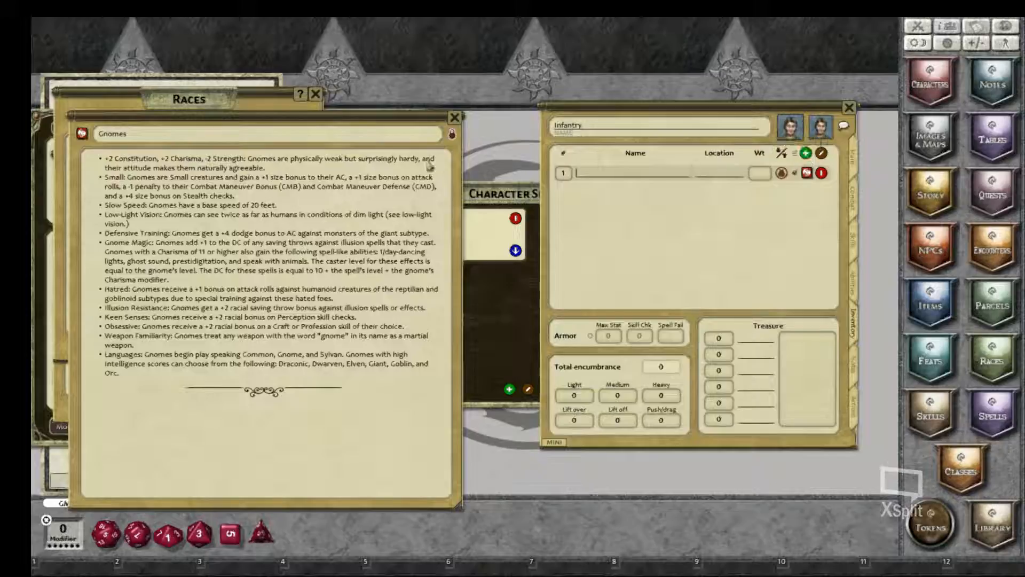
Step: Close the Gnomes entry, the Races list and the Feats list
left_click(454, 120)
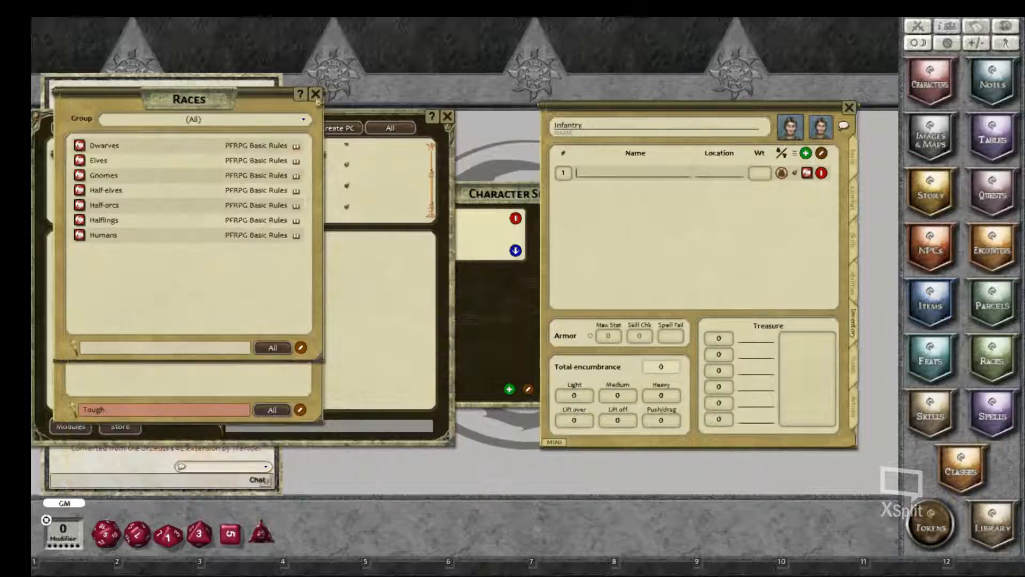
left_click(316, 94)
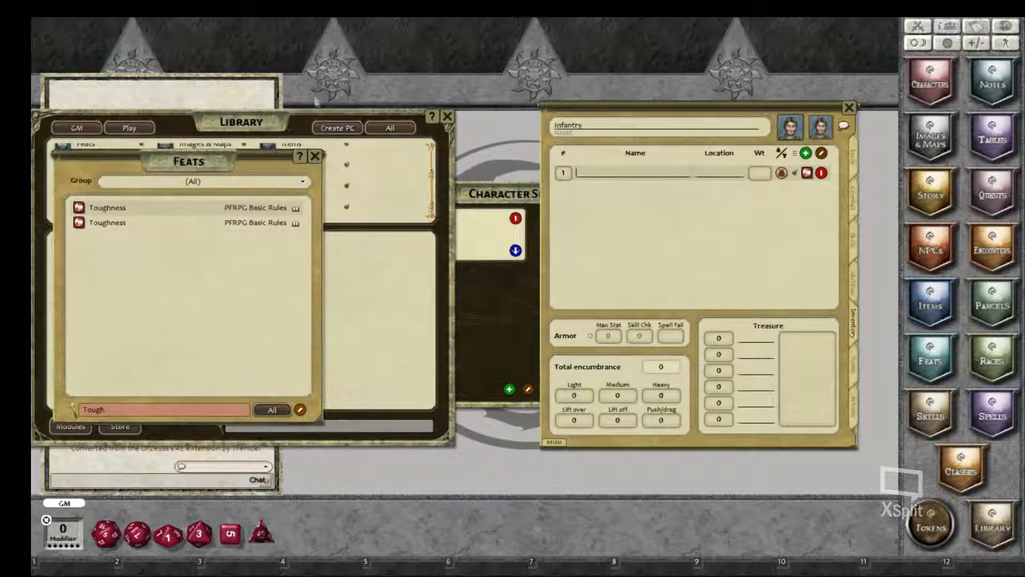
left_click(316, 161)
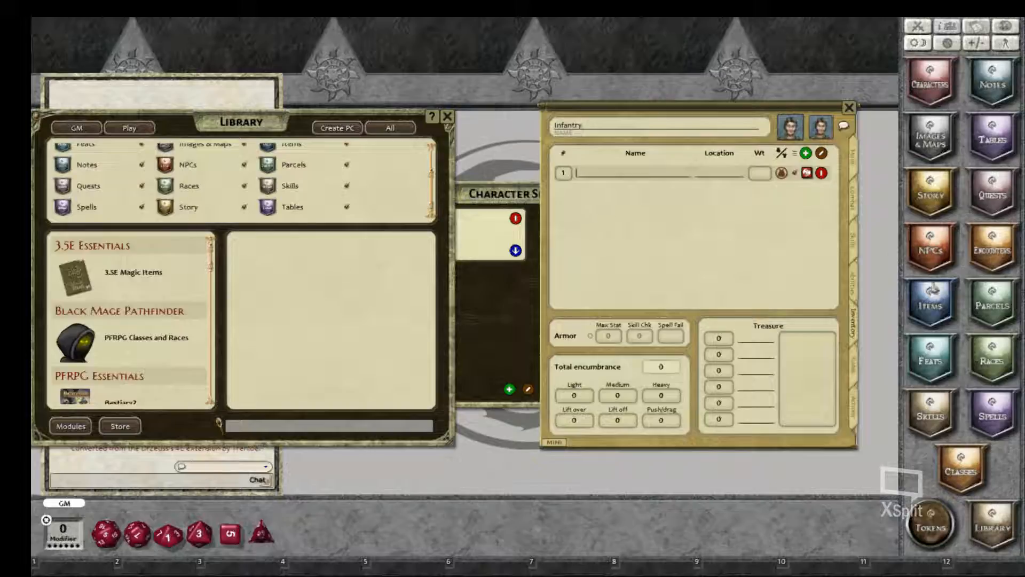
Step: Open the Items list, place it beside the Infantry sheet and restrict it to the PFRPG Magic Items group
left_click(941, 314)
left_click(941, 314)
left_click(941, 314)
left_click_drag(536, 197, 212, 143)
left_click(255, 135)
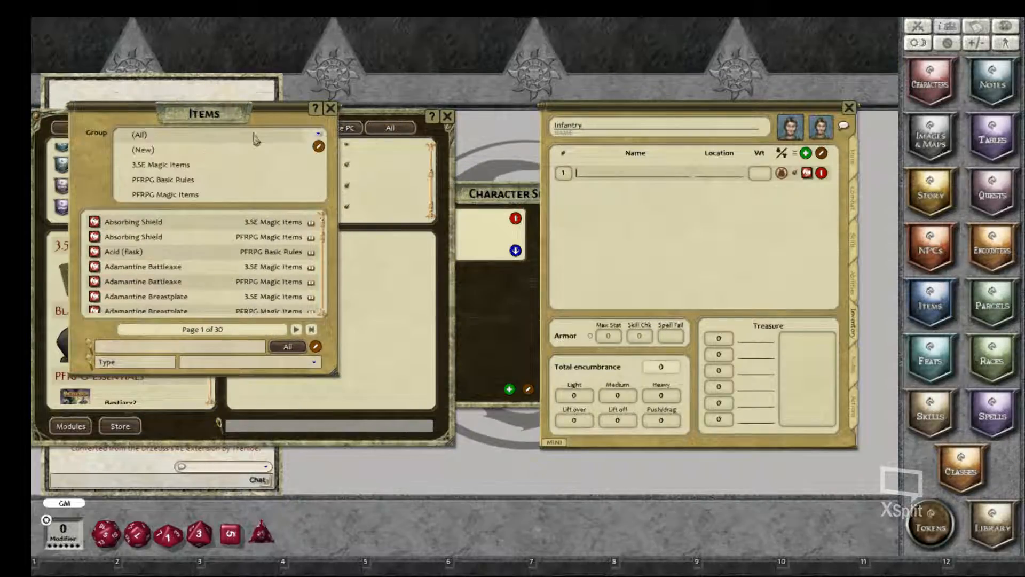
left_click(182, 196)
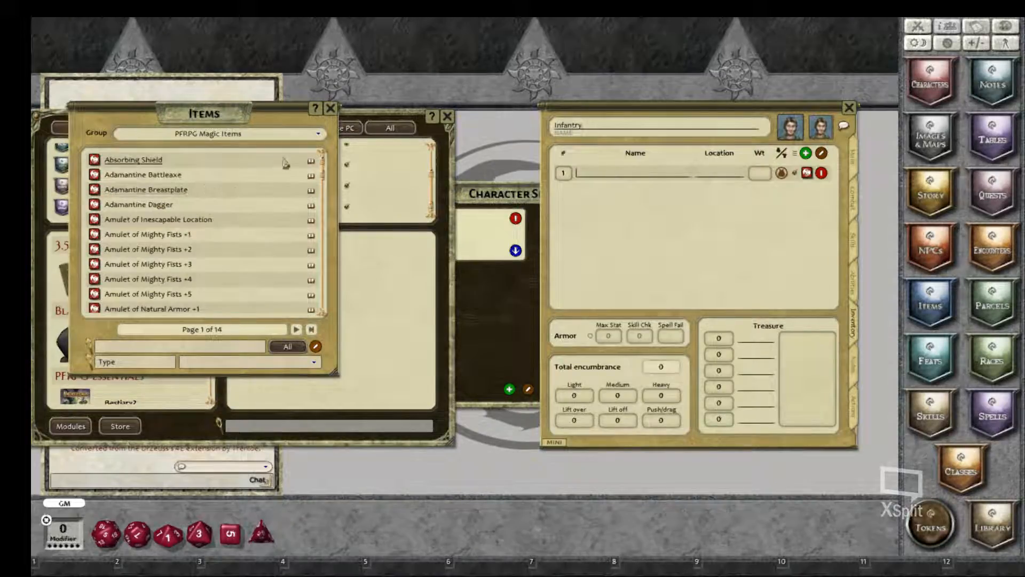
left_click(293, 140)
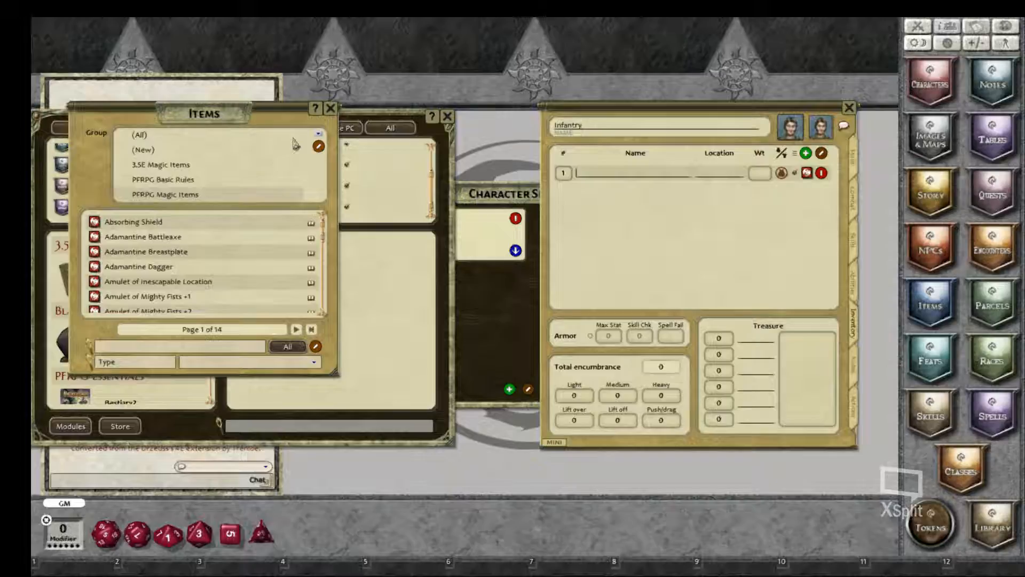
left_click(195, 197)
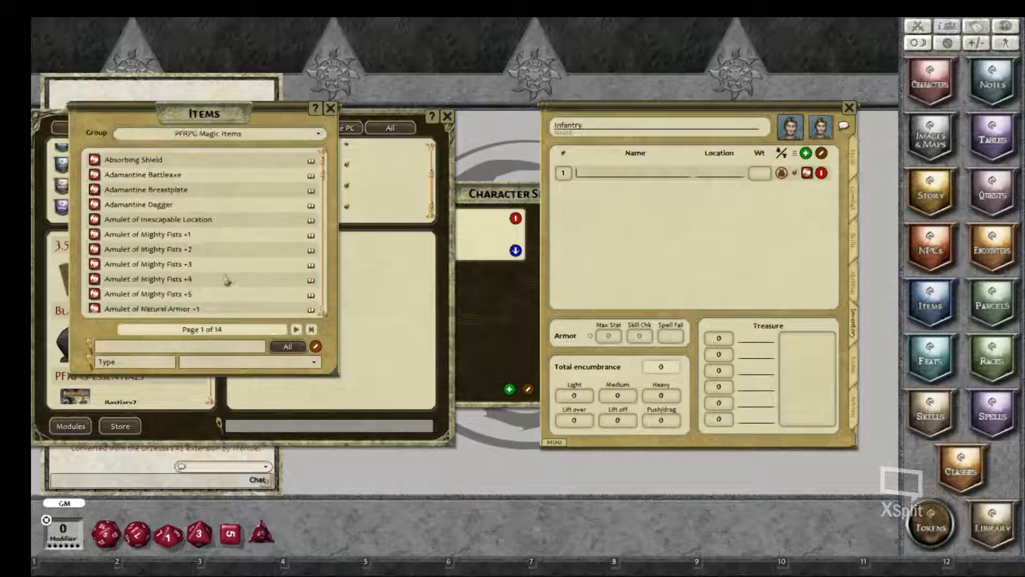
Step: Filter the magic items to type Ring, search for "Ring of Su" and add the Ring of Sustenance to the inventory
left_click(297, 329)
left_click(296, 330)
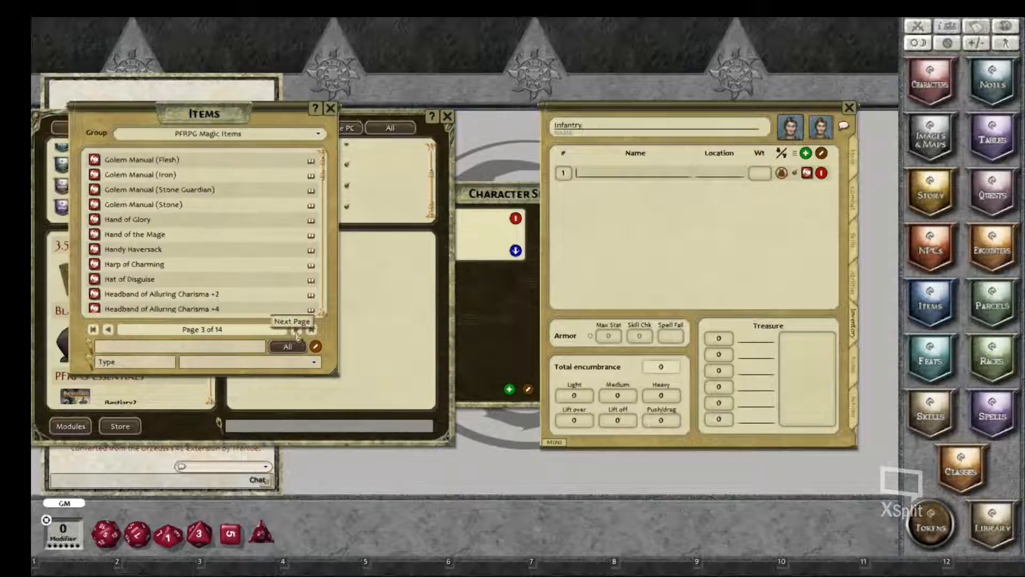
left_click(296, 330)
left_click(298, 330)
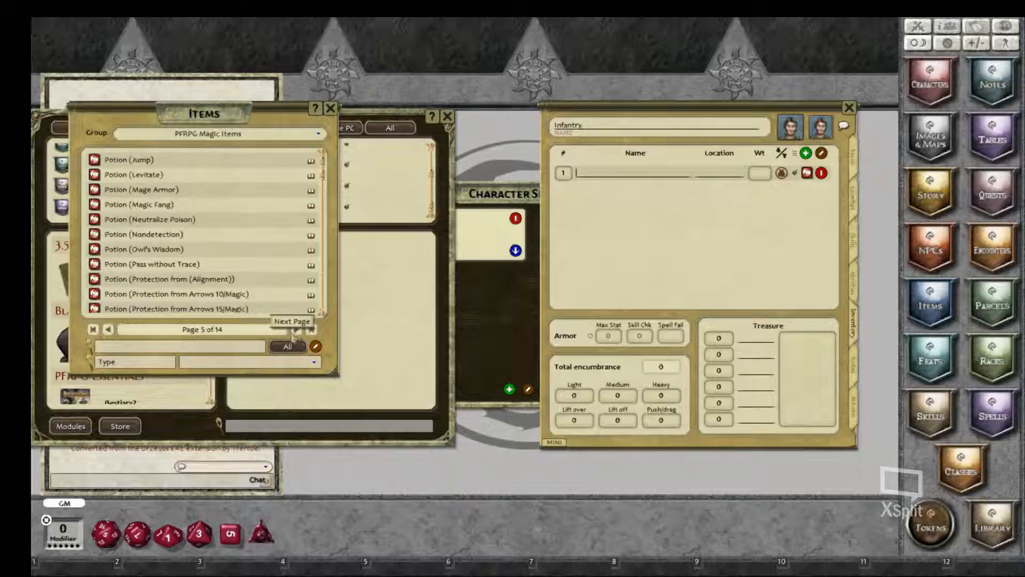
left_click(234, 363)
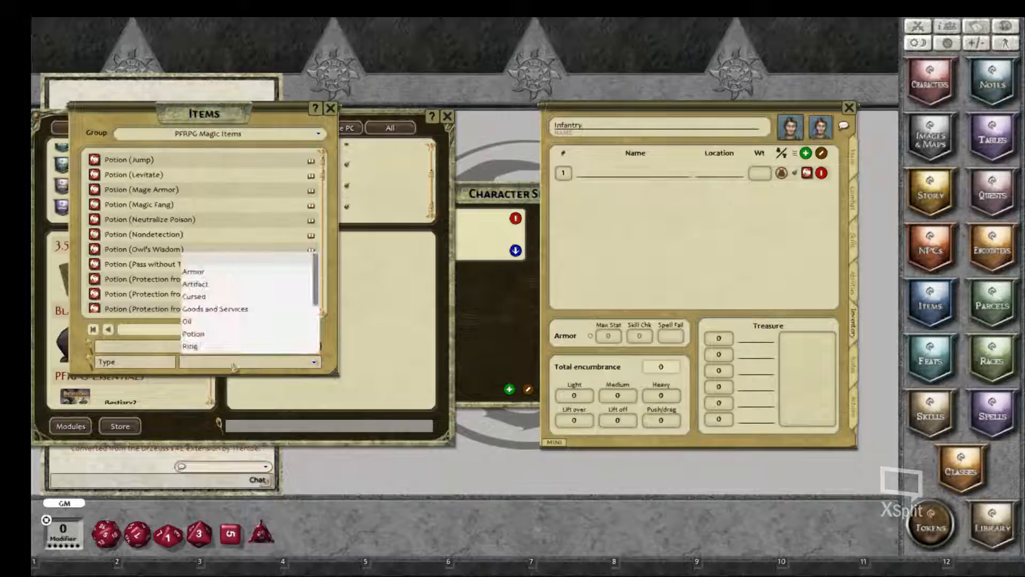
left_click(191, 347)
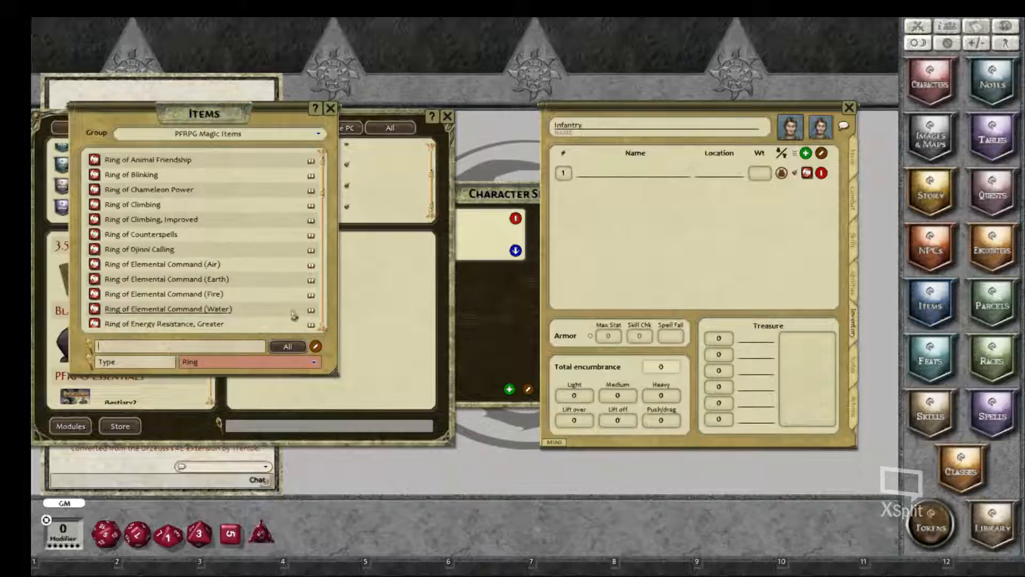
type("Ringe")
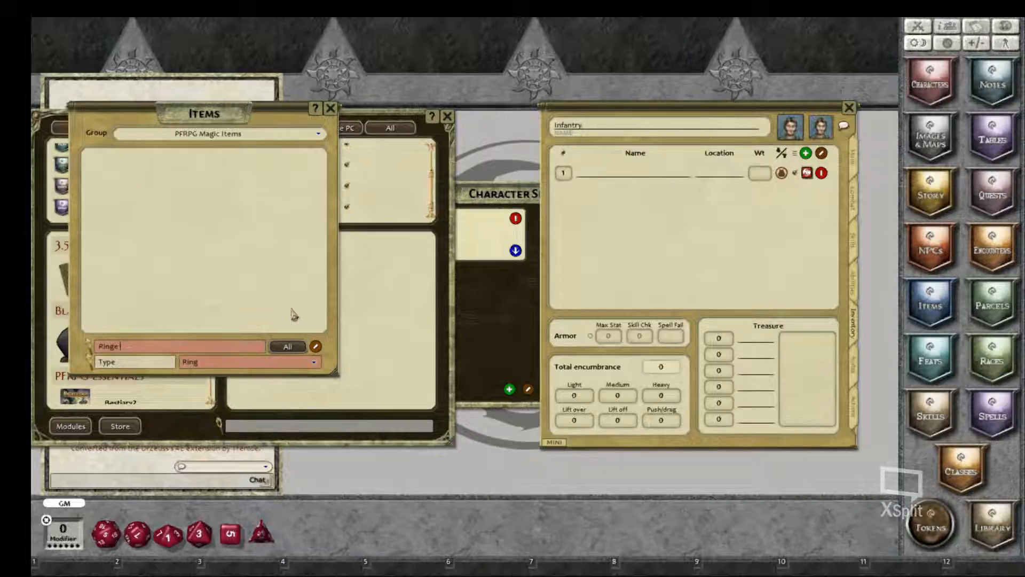
key("BackSpace")
type("of Su")
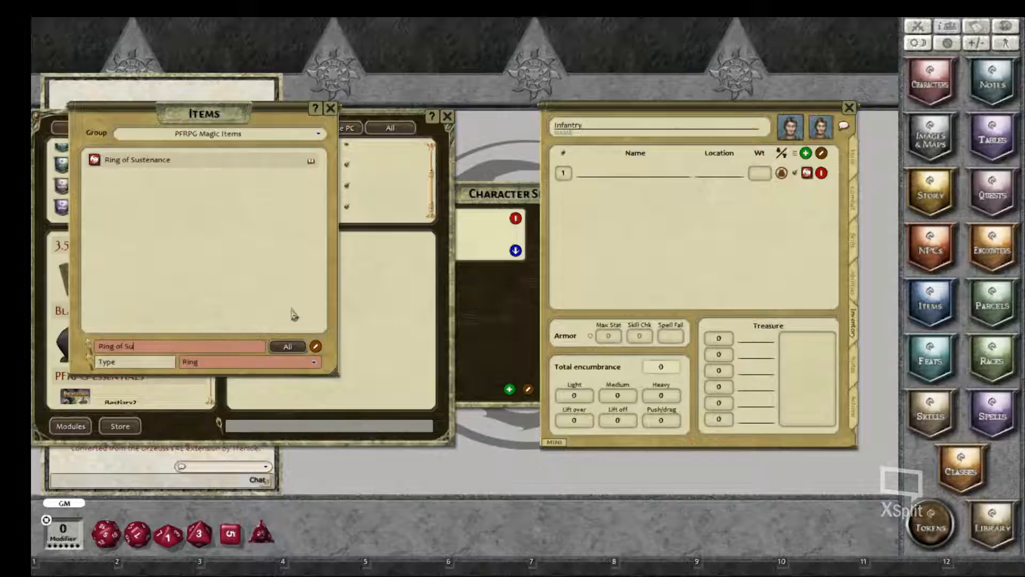
left_click_drag(94, 160, 578, 192)
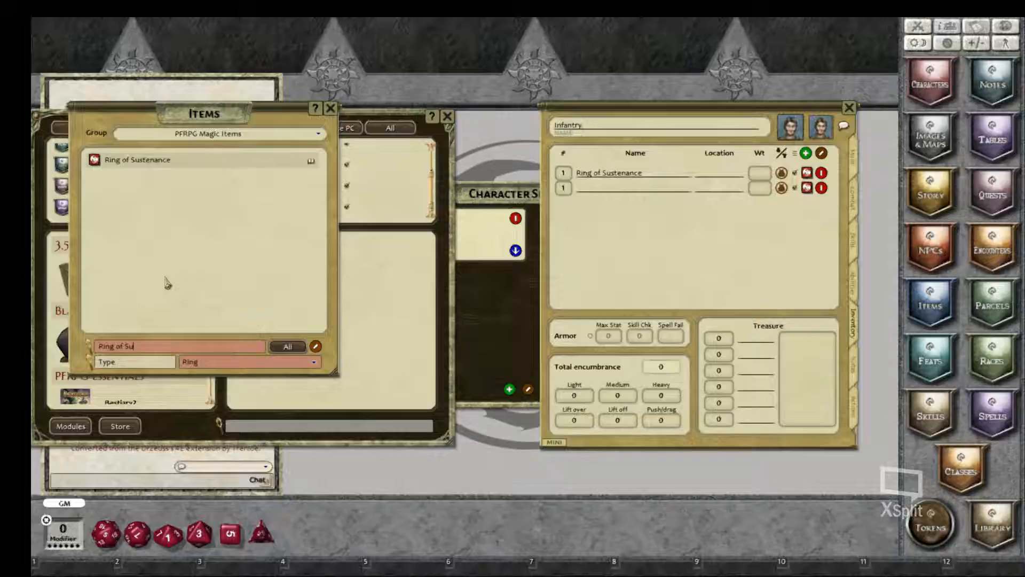
Step: Switch the Items list's group back to (All)
left_click(302, 142)
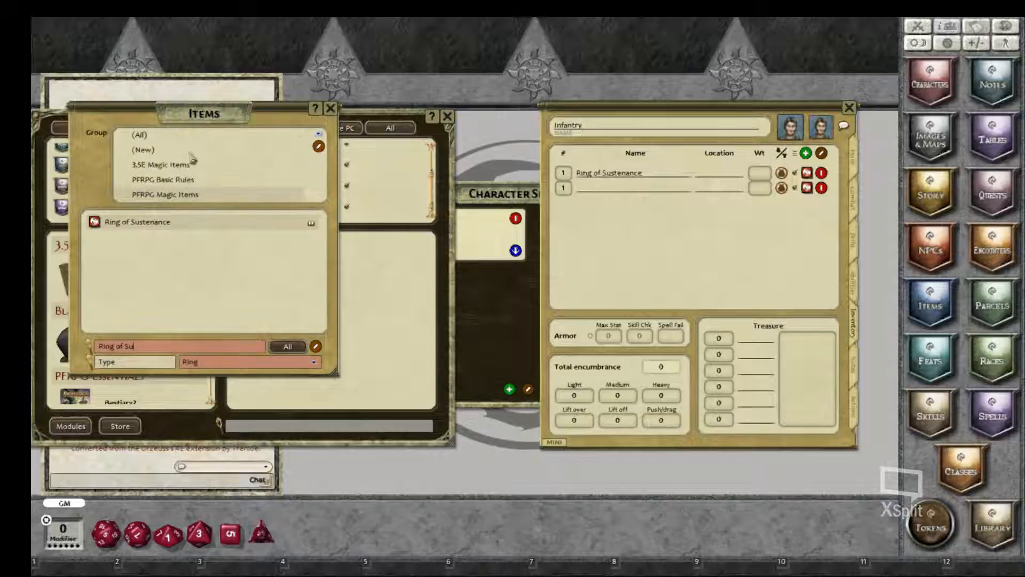
left_click(330, 109)
left_click(935, 310)
left_click(934, 310)
left_click(935, 309)
left_click(141, 136)
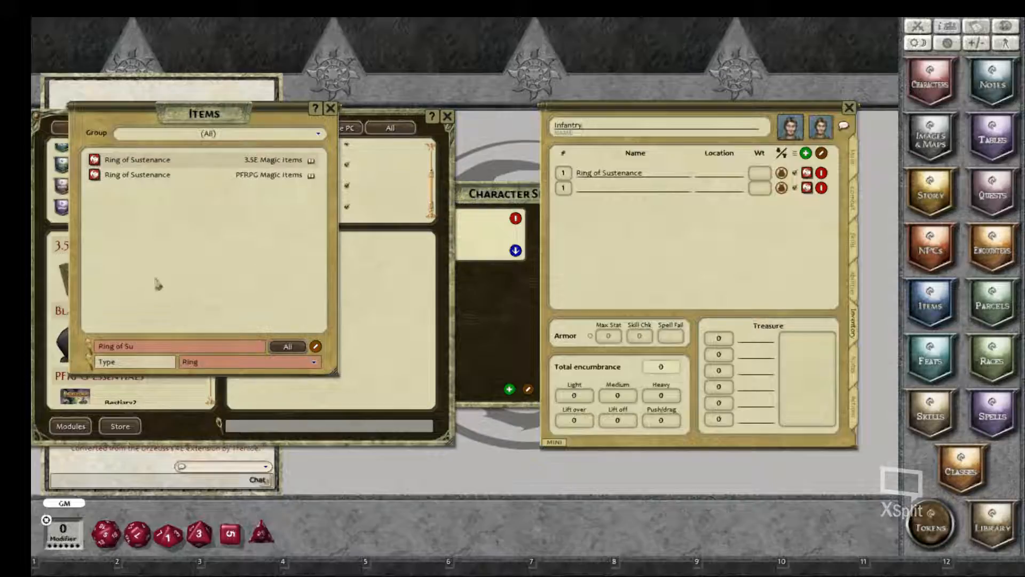
Step: Clear the Ring type filter and the name search in the Items list
left_click(314, 362)
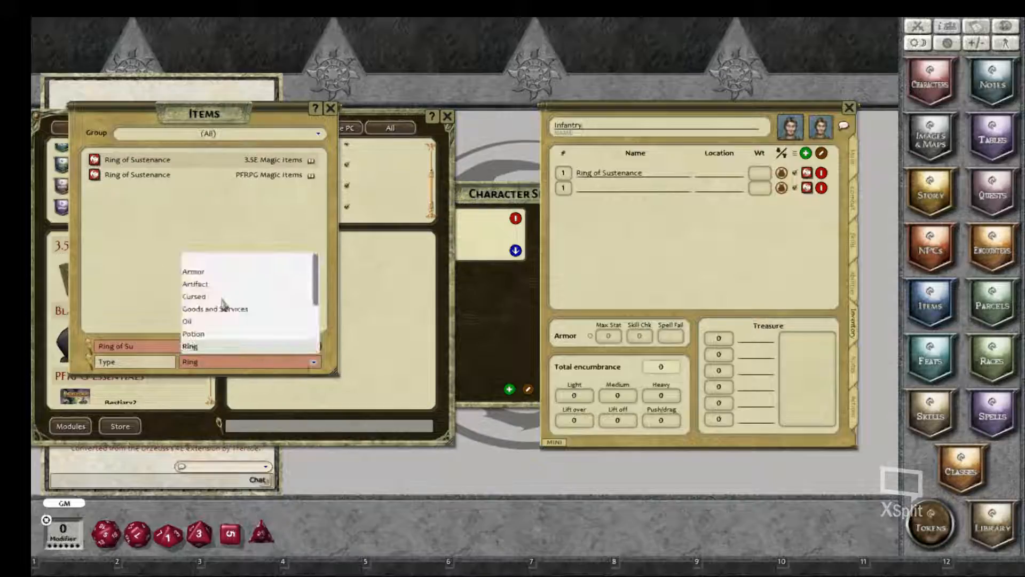
left_click(203, 266)
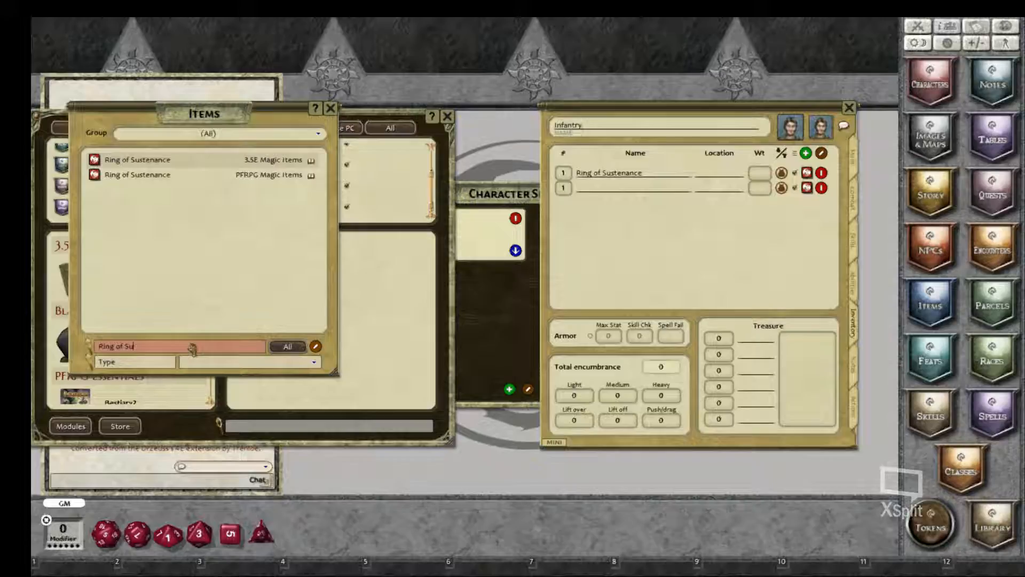
key("BackSpace")
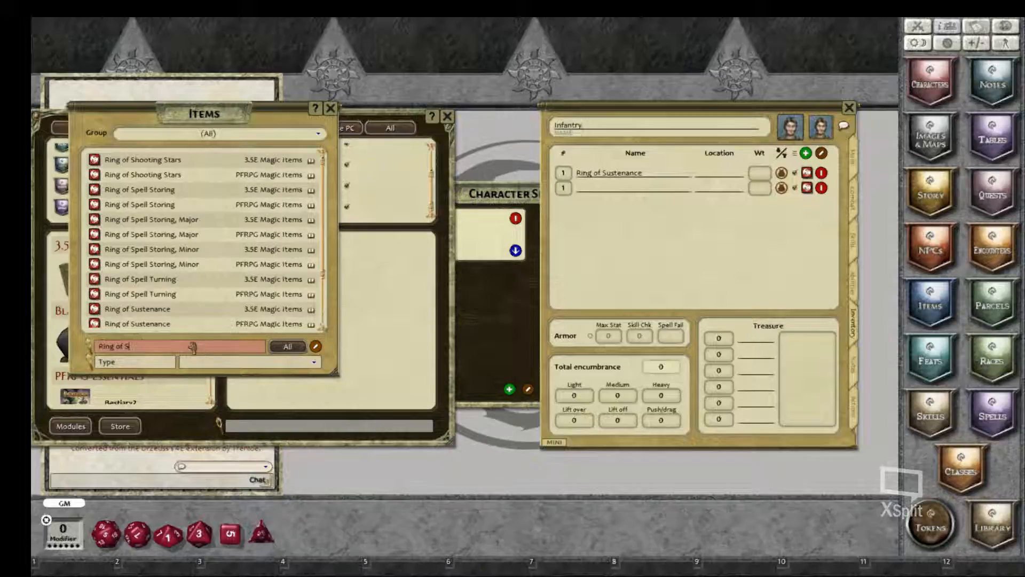
key("BackSpace")
key("BackSpace")
key("BackSpace")
key("BackSpace")
key("BackSpace")
key("BackSpace")
key("BackSpace")
key("BackSpace")
key("BackSpace")
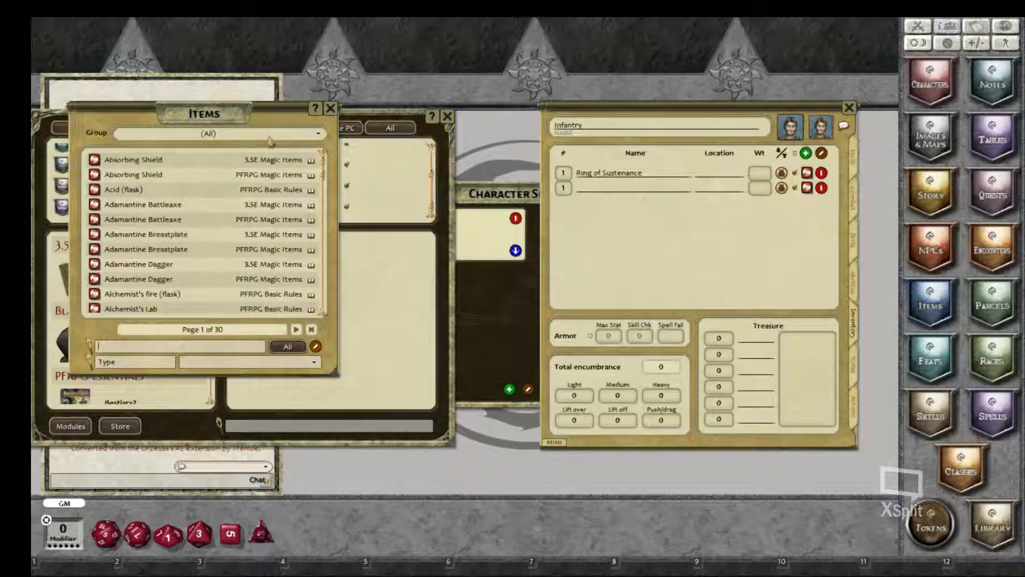
Step: Restrict the Items list to the PFRPG Basic Rules group
left_click(298, 136)
left_click(173, 137)
left_click(173, 138)
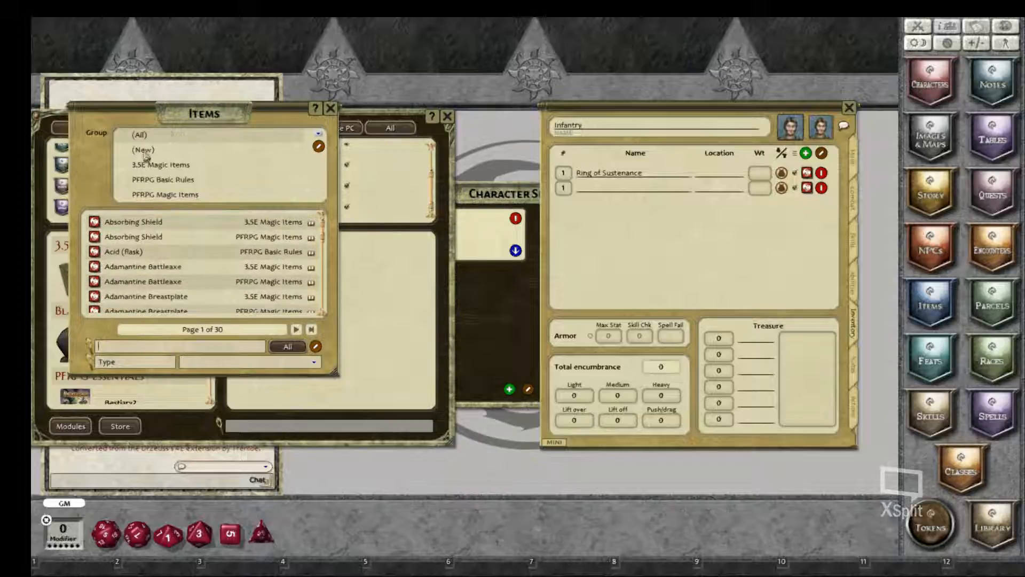
left_click(167, 181)
Step: Find the Healer's Kit in the Items list, add it to the Infantry inventory and close its details
scroll(160, 241, "down", 5)
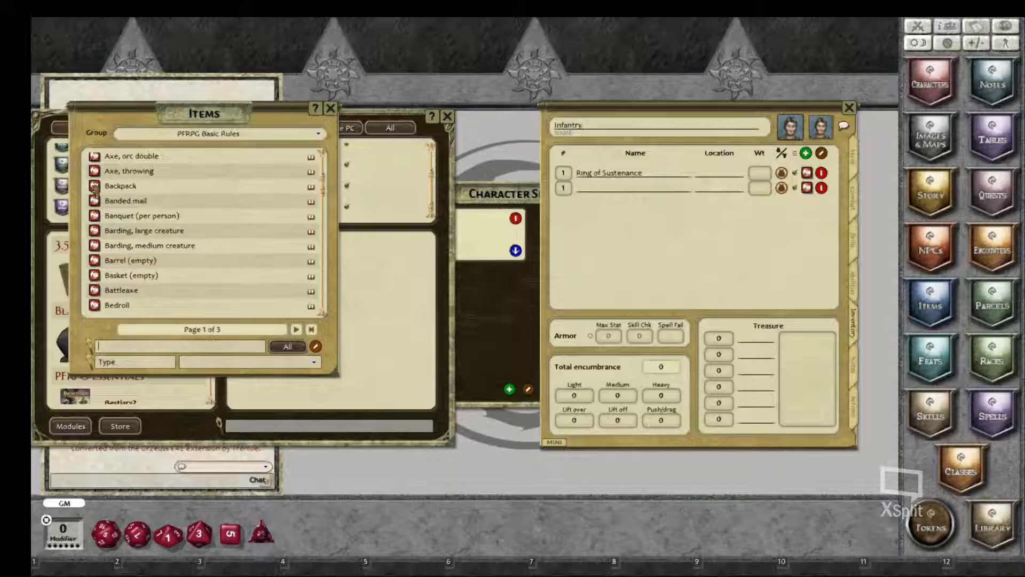
scroll(149, 252, "down", 5)
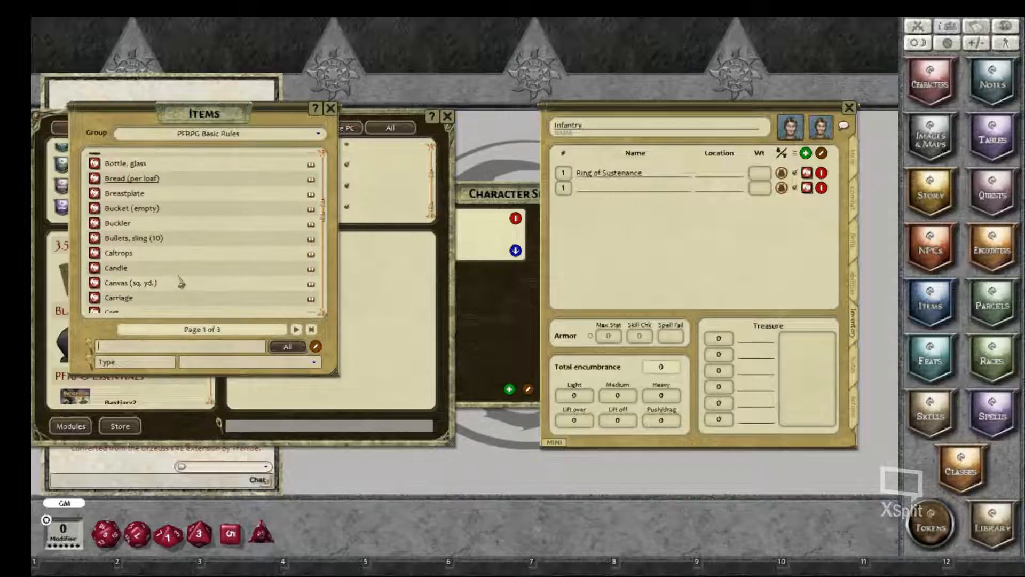
scroll(180, 282, "down", 8)
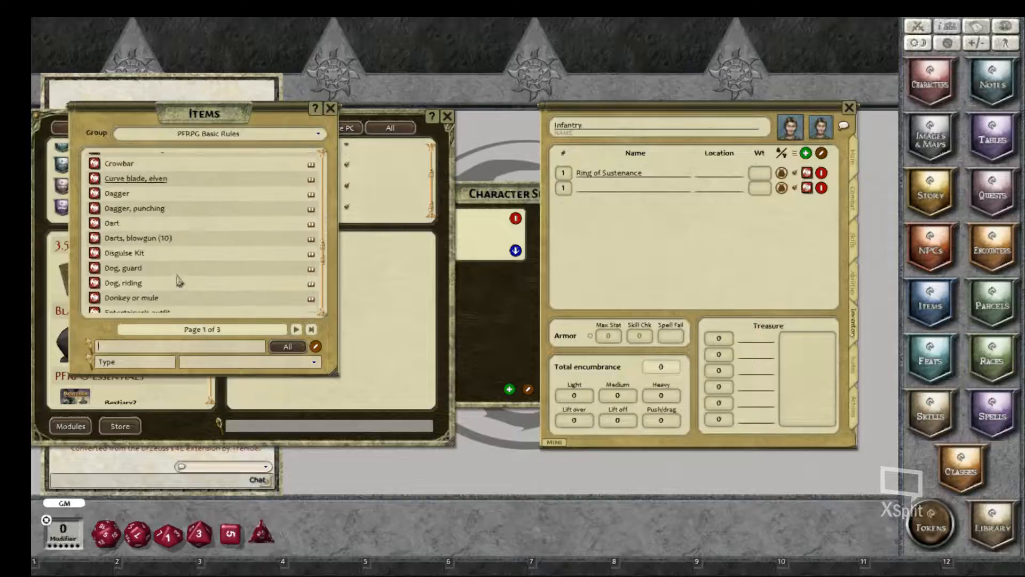
scroll(180, 282, "down", 9)
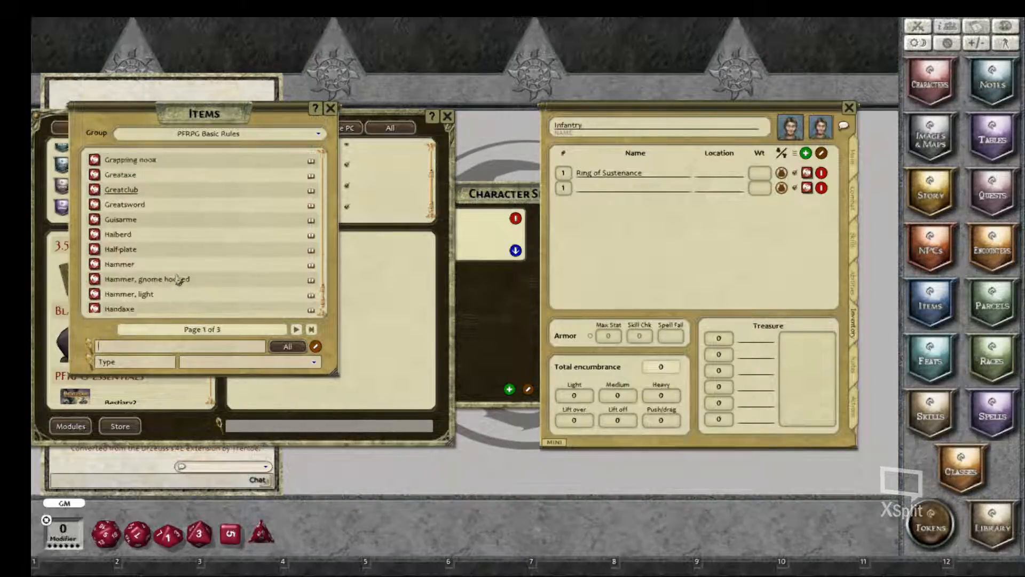
scroll(178, 279, "down", 1)
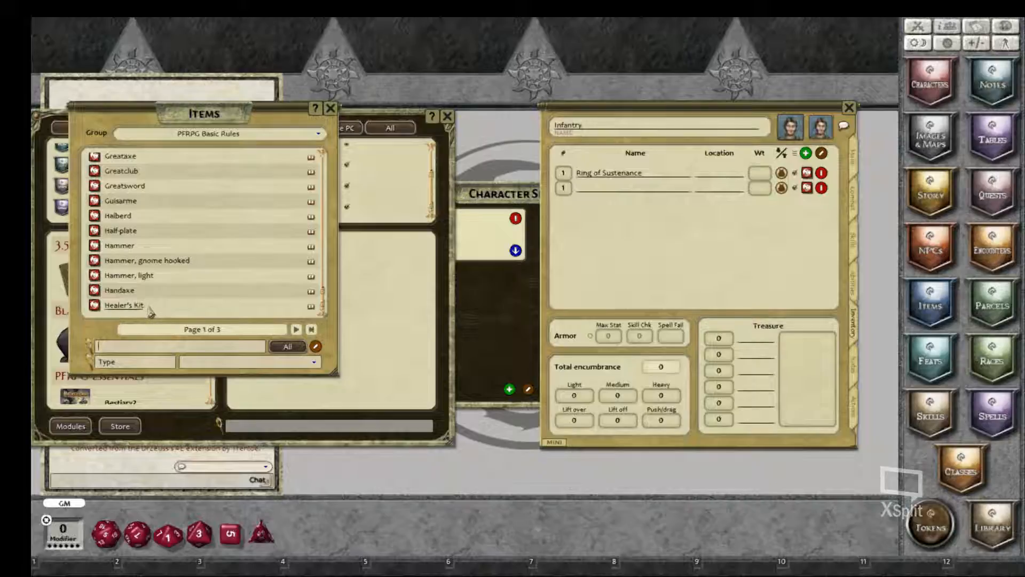
left_click(122, 310)
left_click_drag(123, 310, 654, 237)
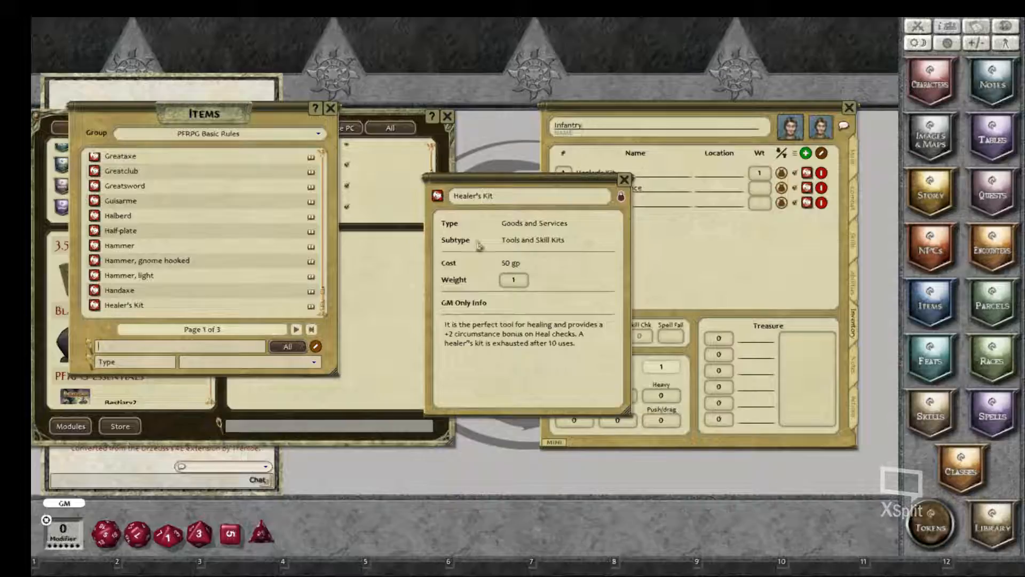
left_click(624, 181)
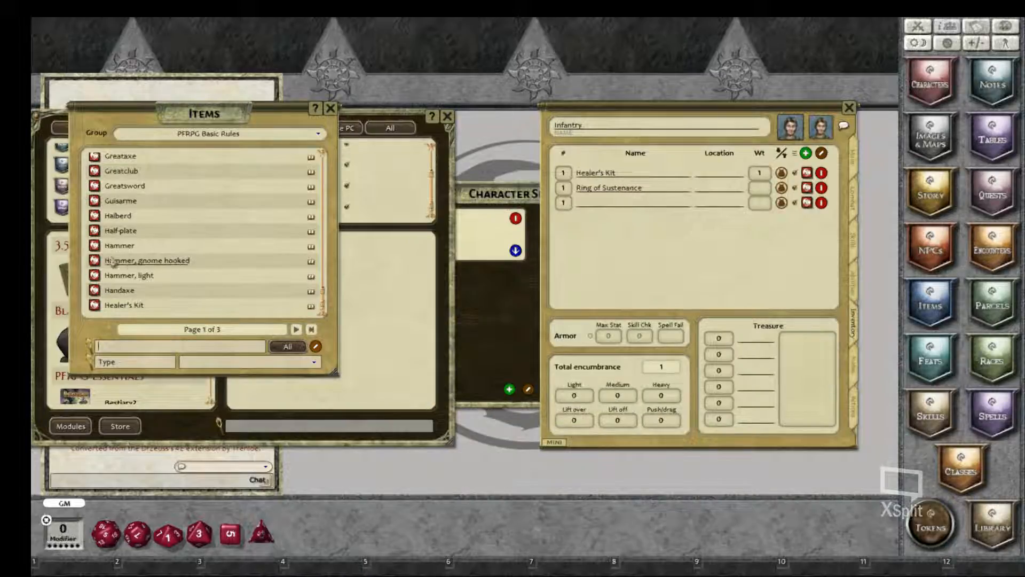
Step: Add the gnome hooked hammer to the inventory and check the details of the Healer's Kit there
left_click_drag(112, 260, 599, 212)
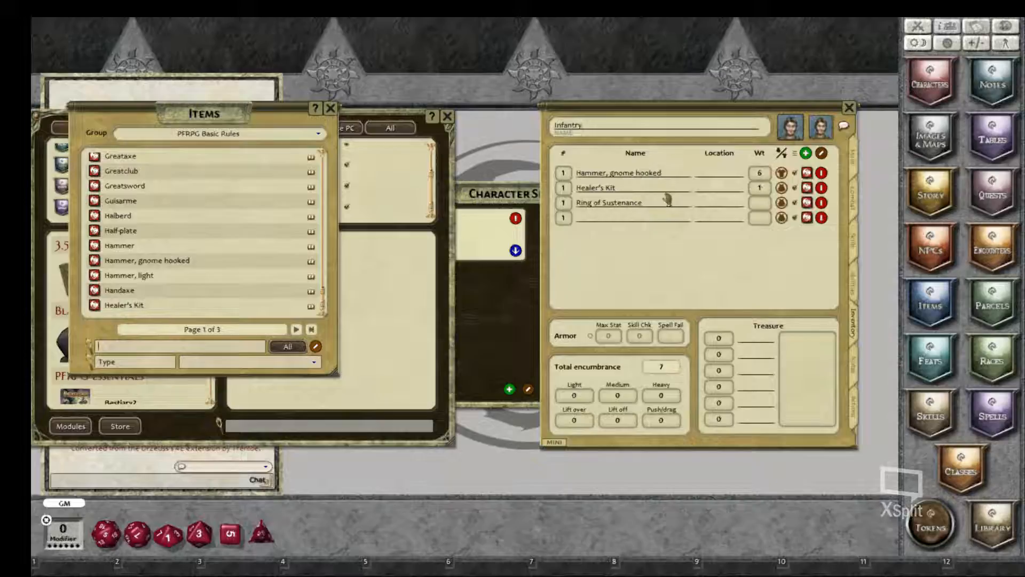
left_click(807, 188)
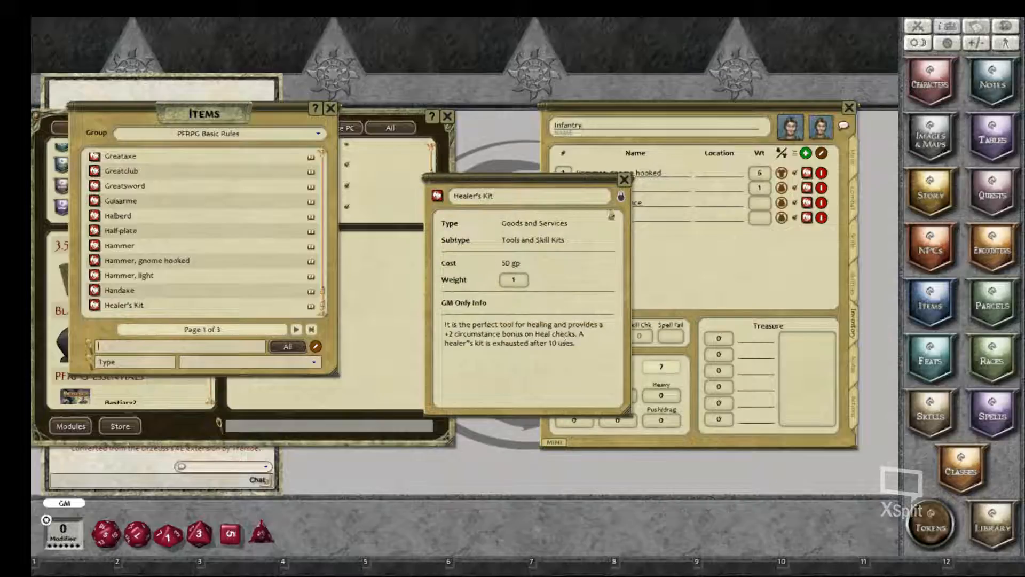
left_click(624, 179)
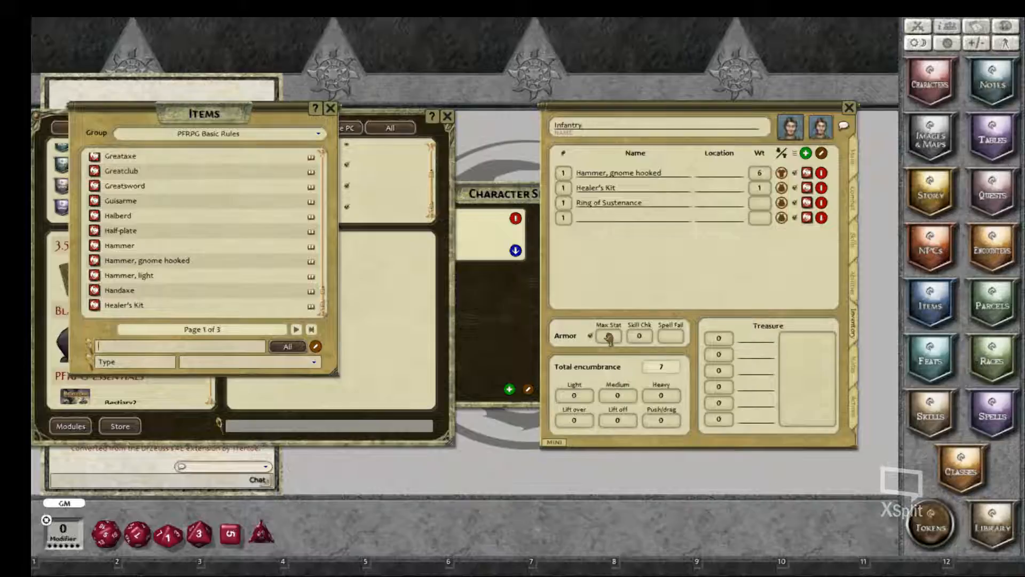
Step: Find the Chain shirt in the Items list and add it to the Infantry inventory
scroll(160, 270, "up", 6)
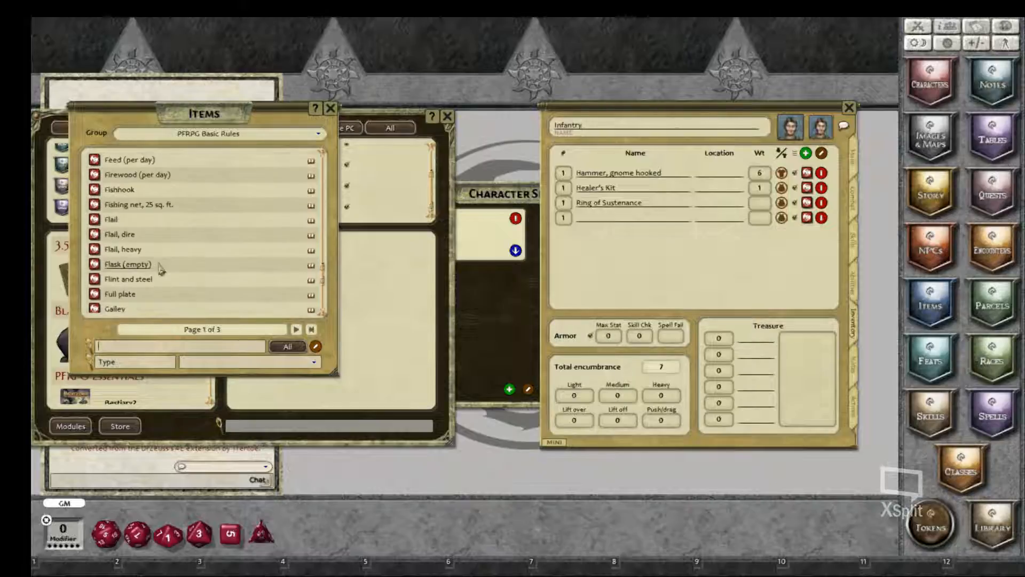
scroll(160, 270, "up", 10)
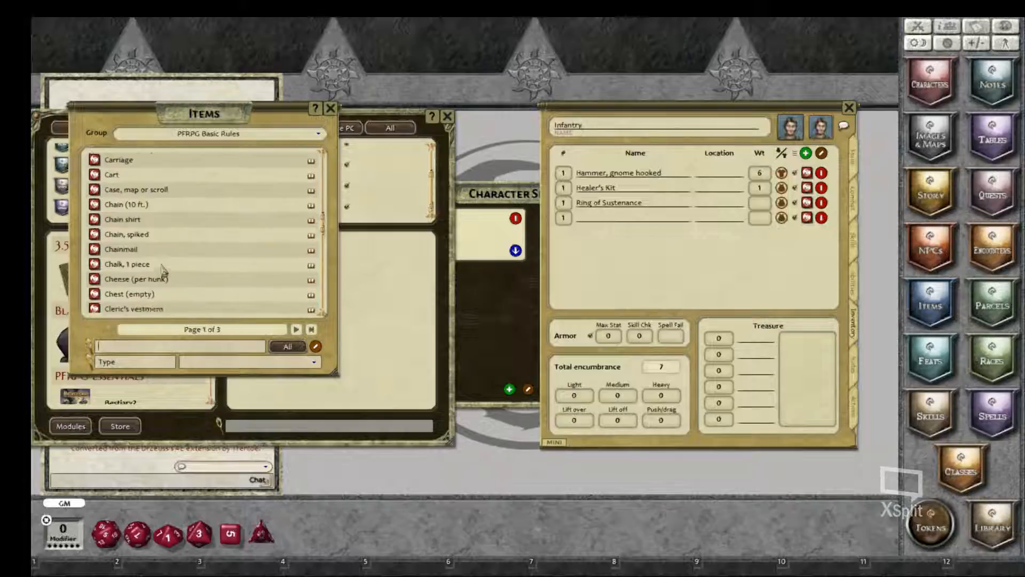
scroll(163, 268, "up", 3)
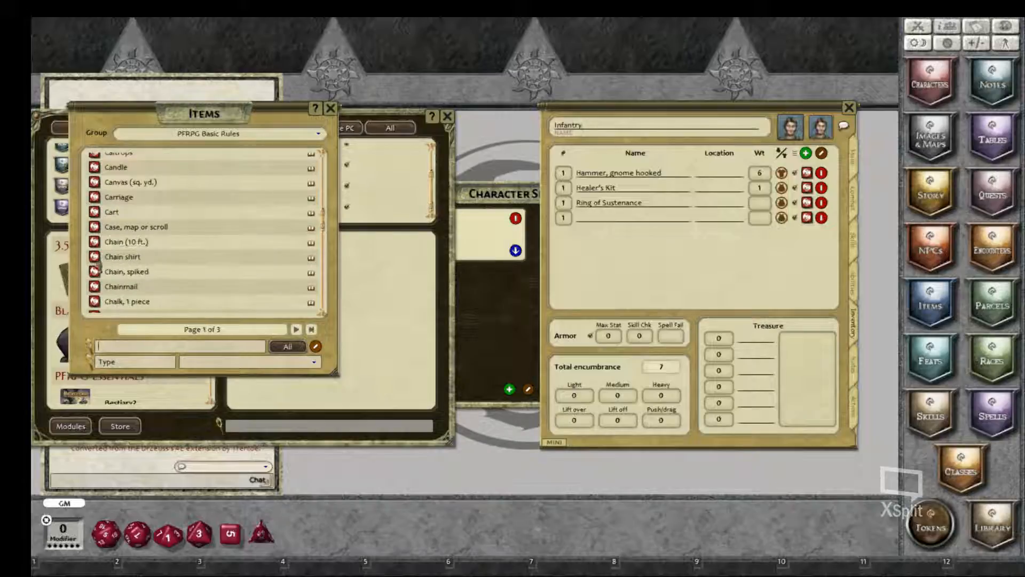
left_click_drag(98, 261, 592, 221)
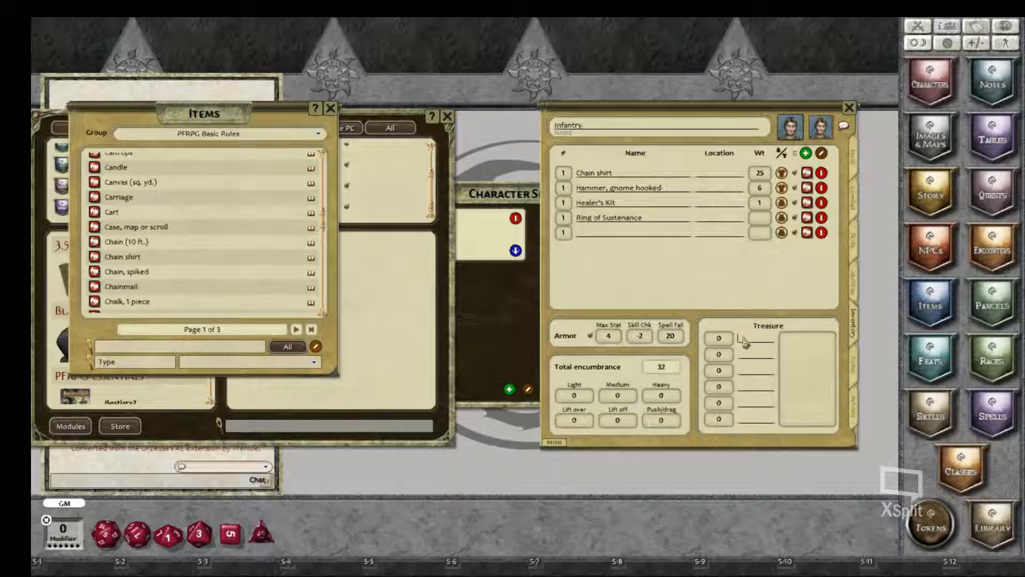
Step: Label the first four coin rows in the Treasure section PP, Gp, SP and CP
type("PP")
left_click(754, 355)
type("GP")
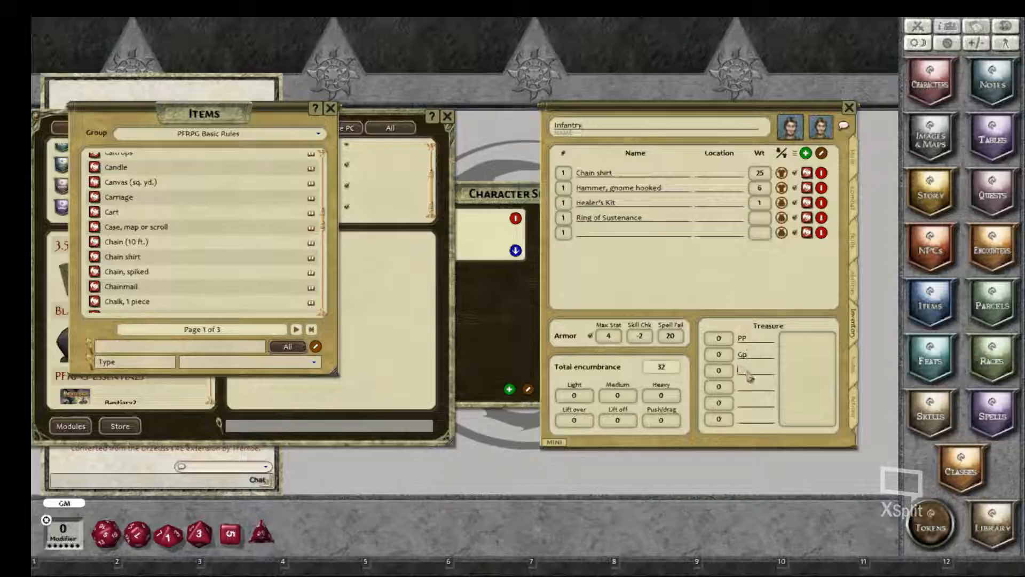
type("SP")
left_click(759, 389)
type("CP")
Step: List Ruby and Painting on separate lines in the Treasure section's free-text box
left_click(793, 364)
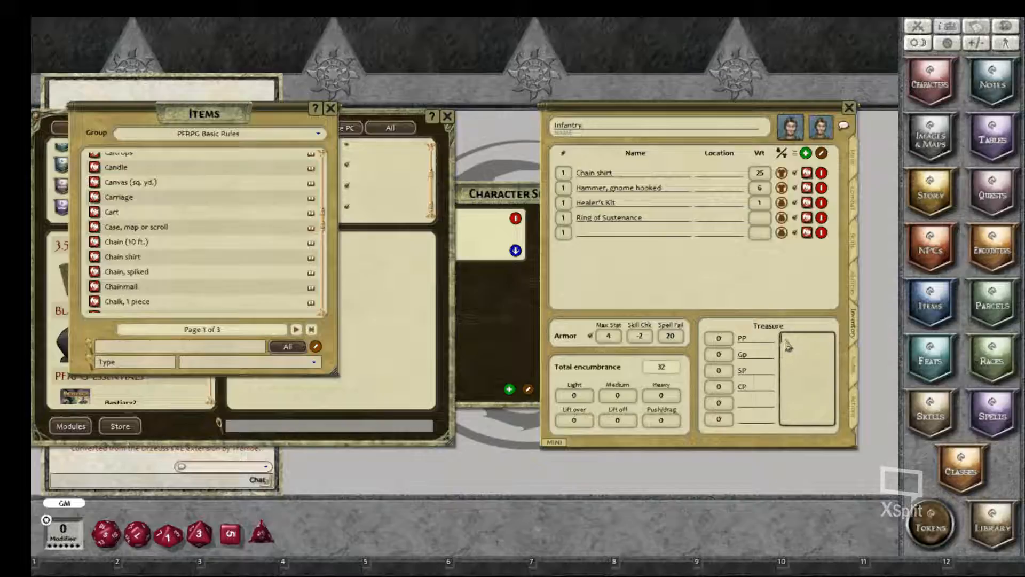
key("shift")
type("Po")
key("Return")
key("shift")
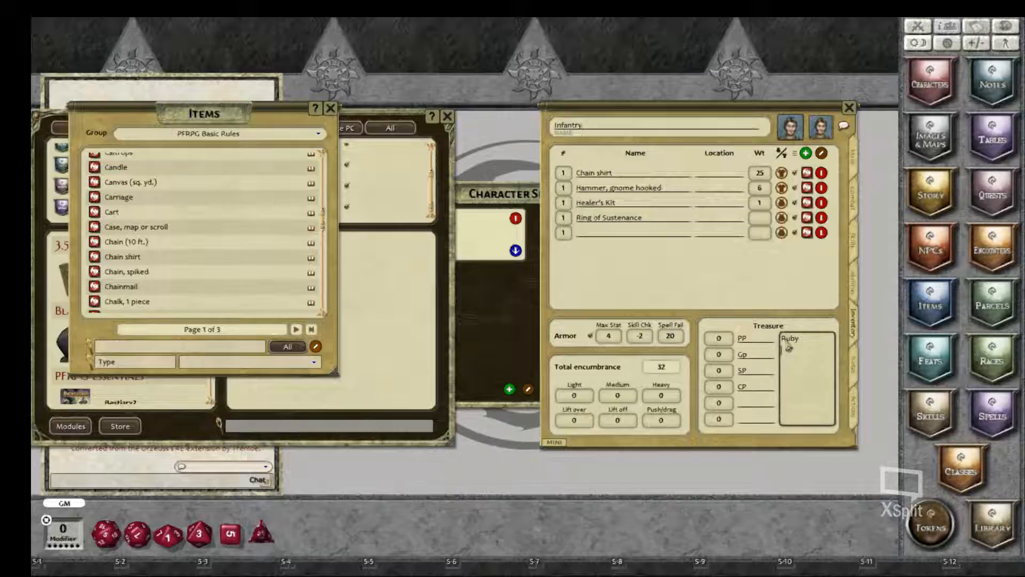
type("Pe")
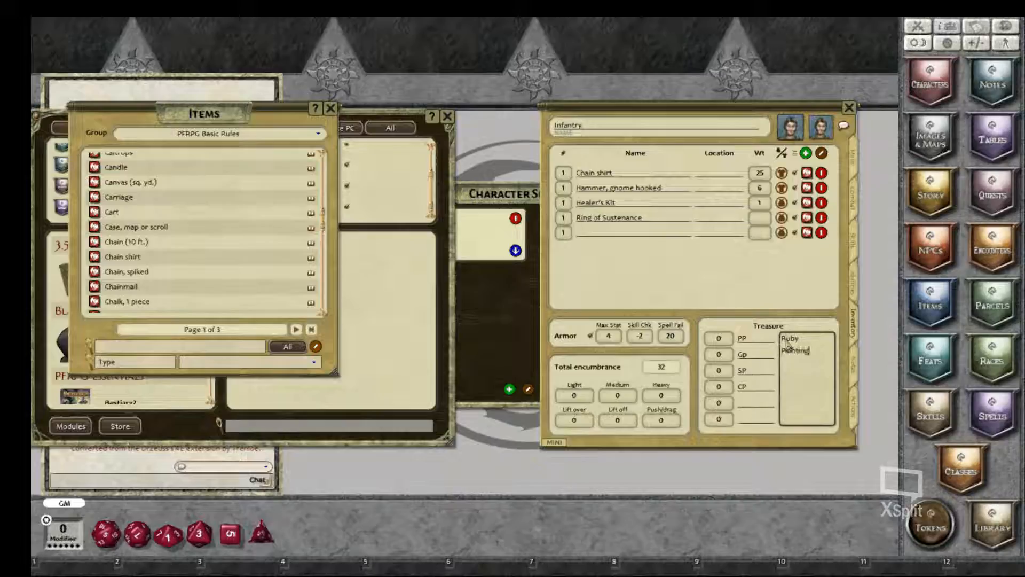
Step: Go to the character's notes page and add Common and Gnome as languages
left_click(858, 374)
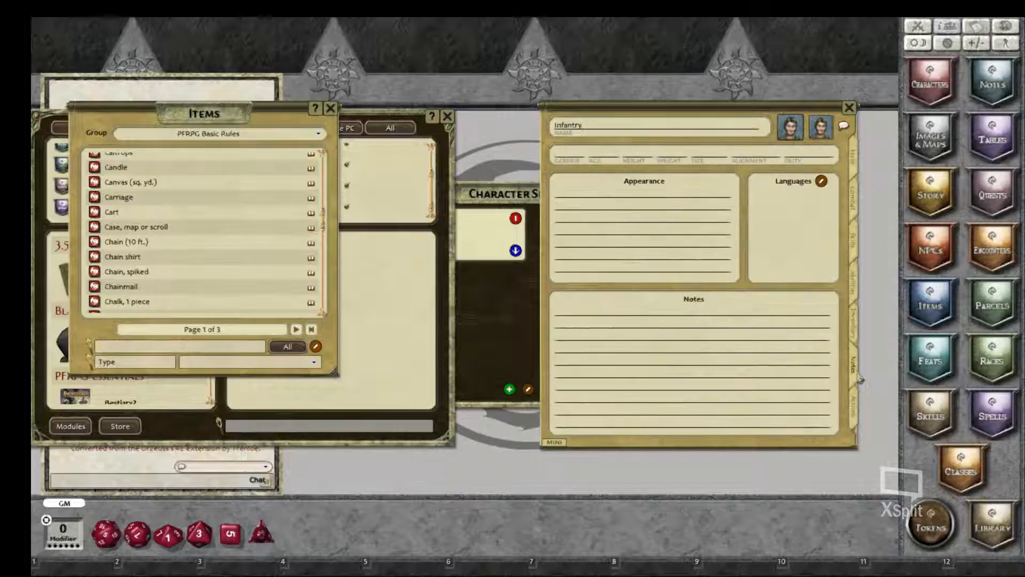
left_click(822, 181)
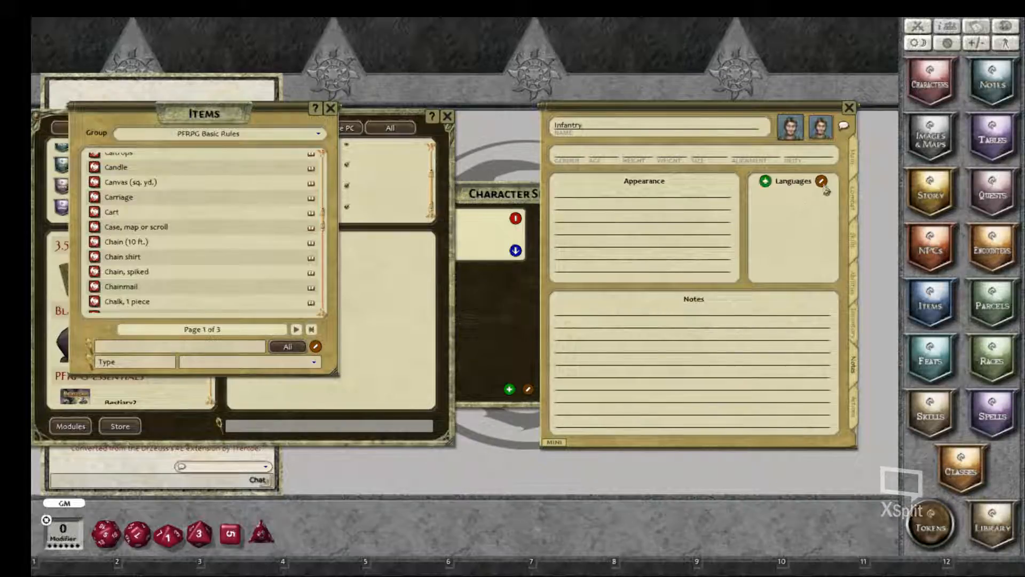
left_click(766, 181)
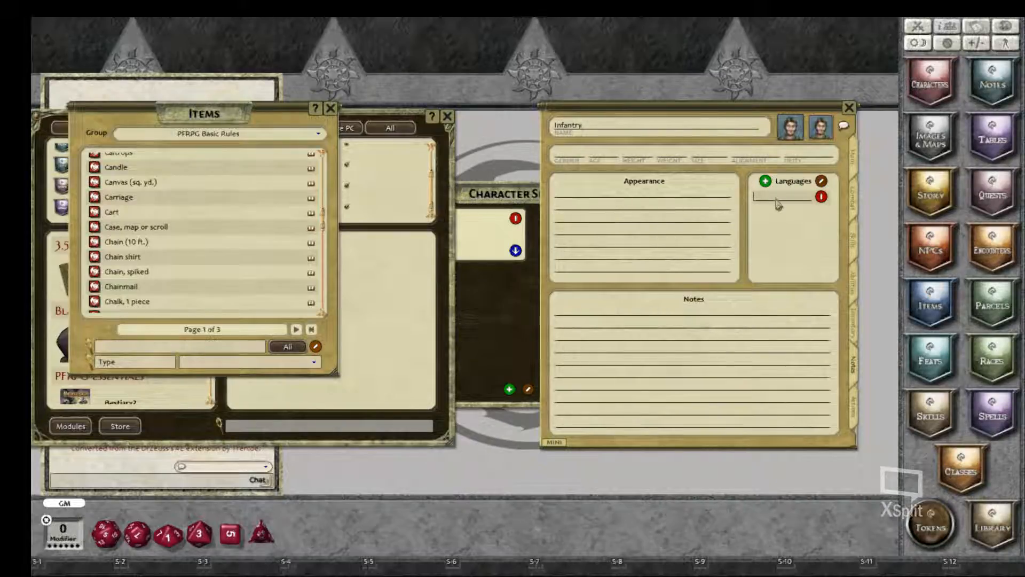
type("Common")
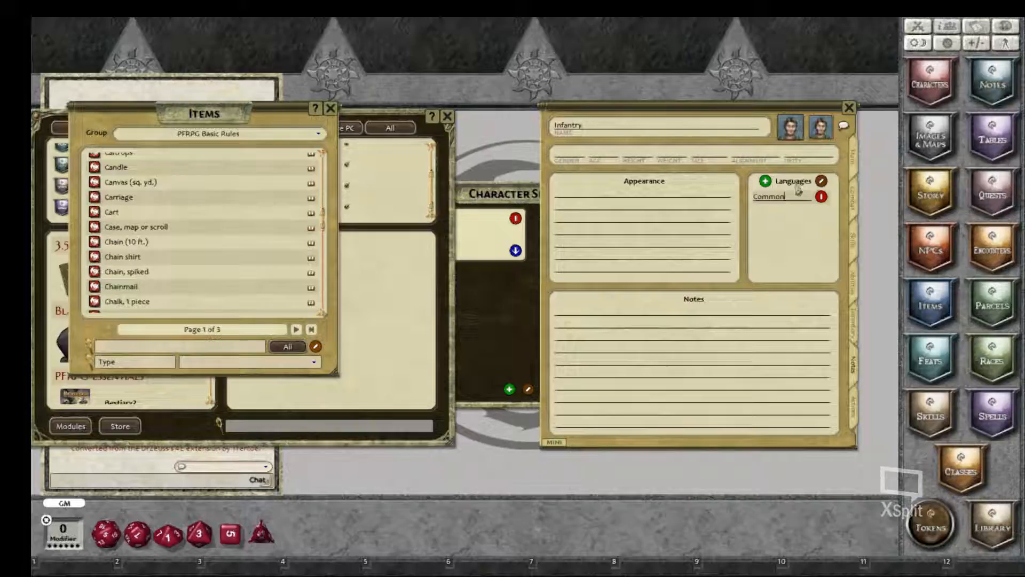
left_click(765, 182)
type("Gno")
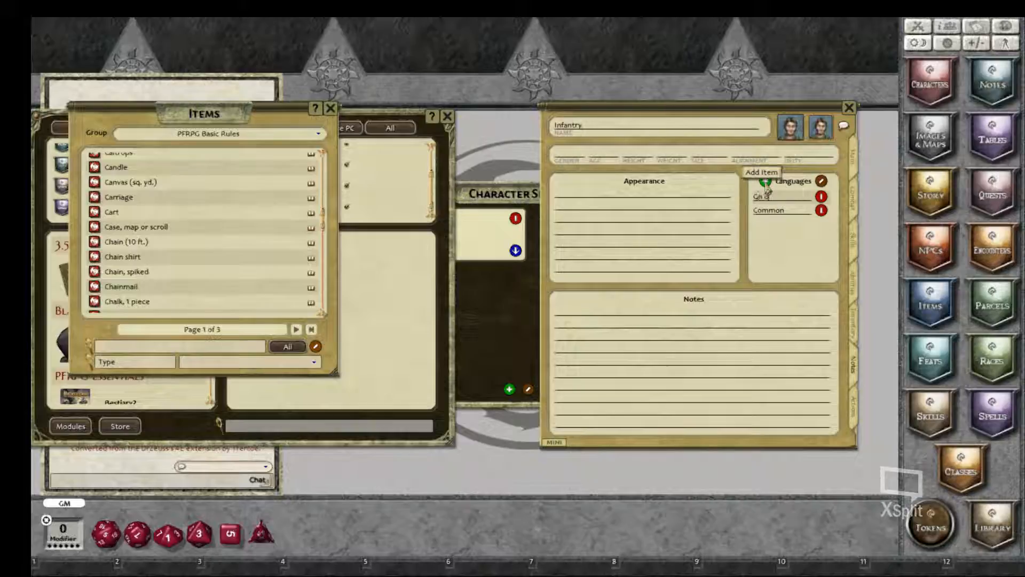
type("me")
Step: Fill in the character's personal details: gender Male, age 56, height 3'4", the weight, size S and alignment N
left_click(570, 159)
type("Male")
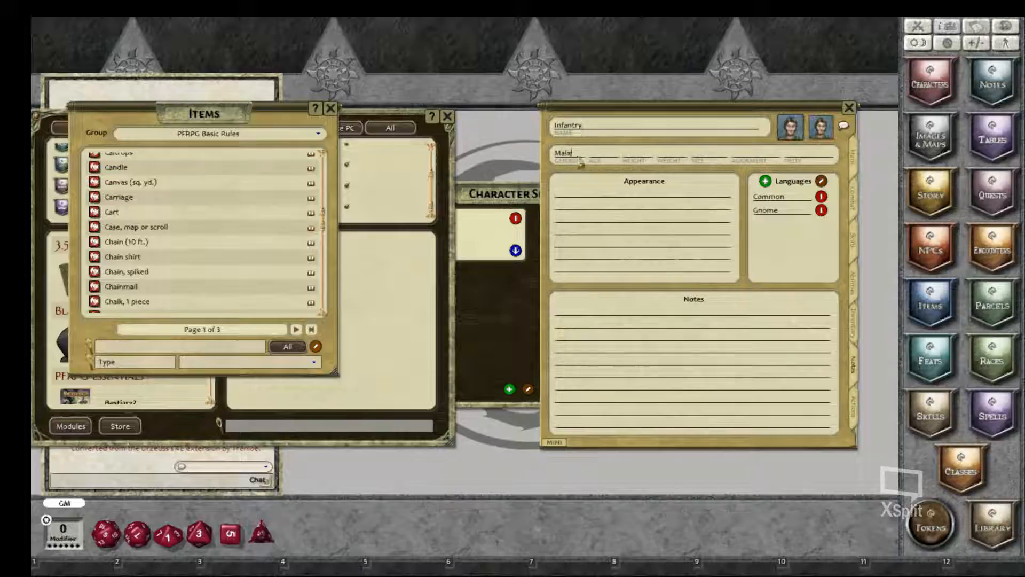
left_click(608, 162)
type("4\"")
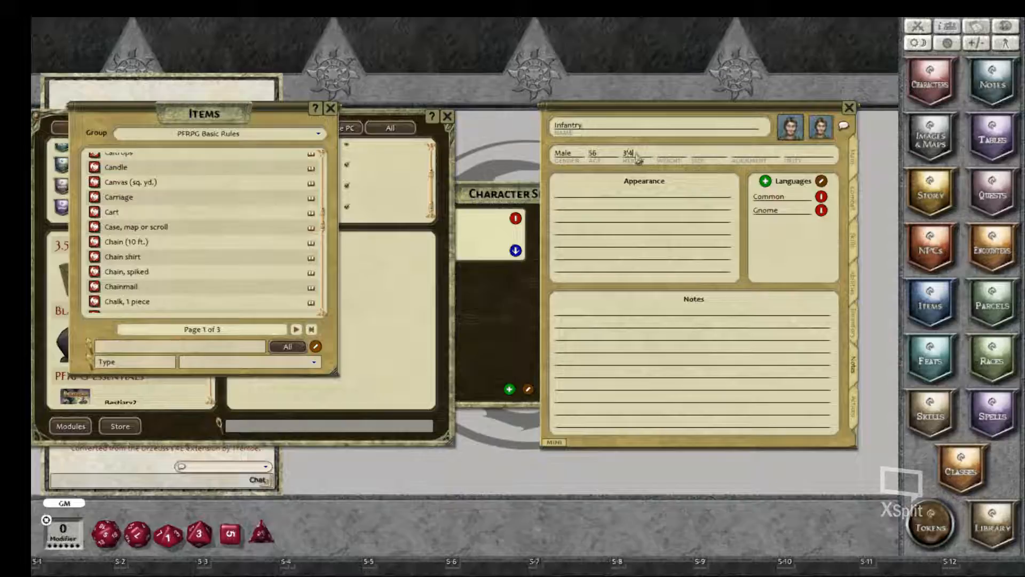
left_click(672, 157)
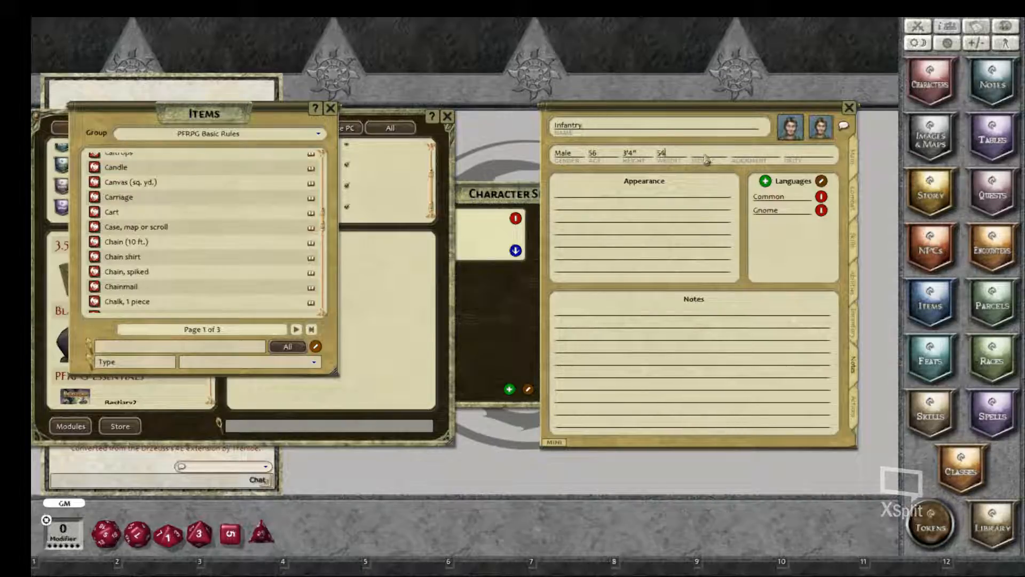
type("S")
type("Neutral")
left_click(664, 320)
Step: Show the character's weapon actions and roll an attack with the first gnome hooked hammer entry
left_click(855, 408)
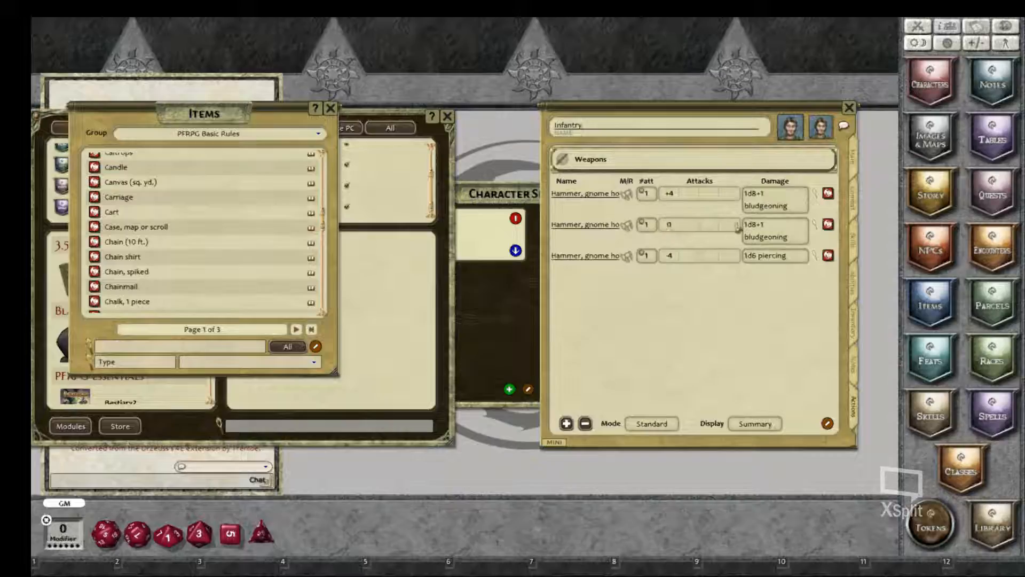
left_click(645, 196)
double_click(644, 196)
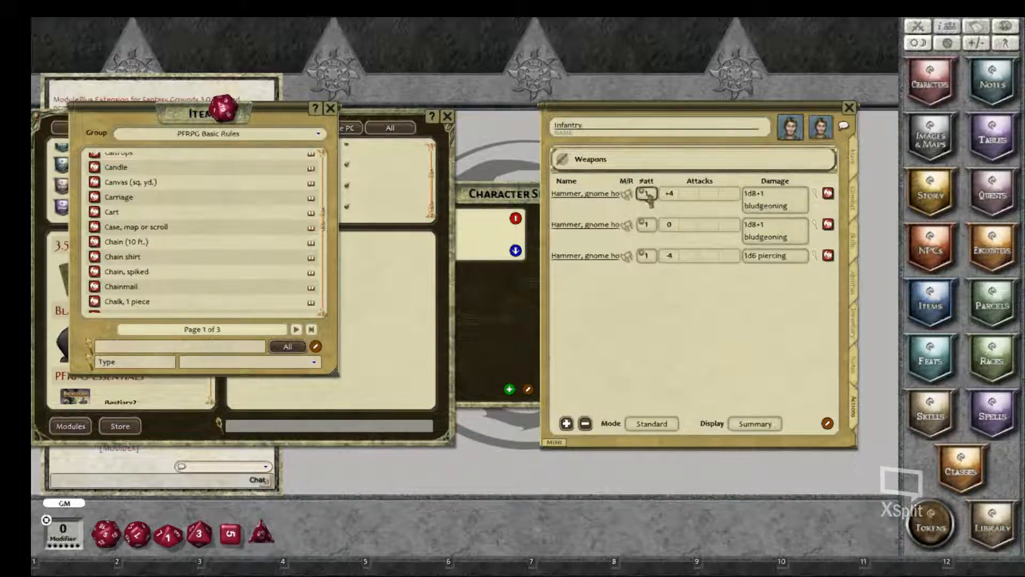
Step: Cycle the first hammer entry's attack type through ranged and combat maneuver, and back to melee
left_click(628, 197)
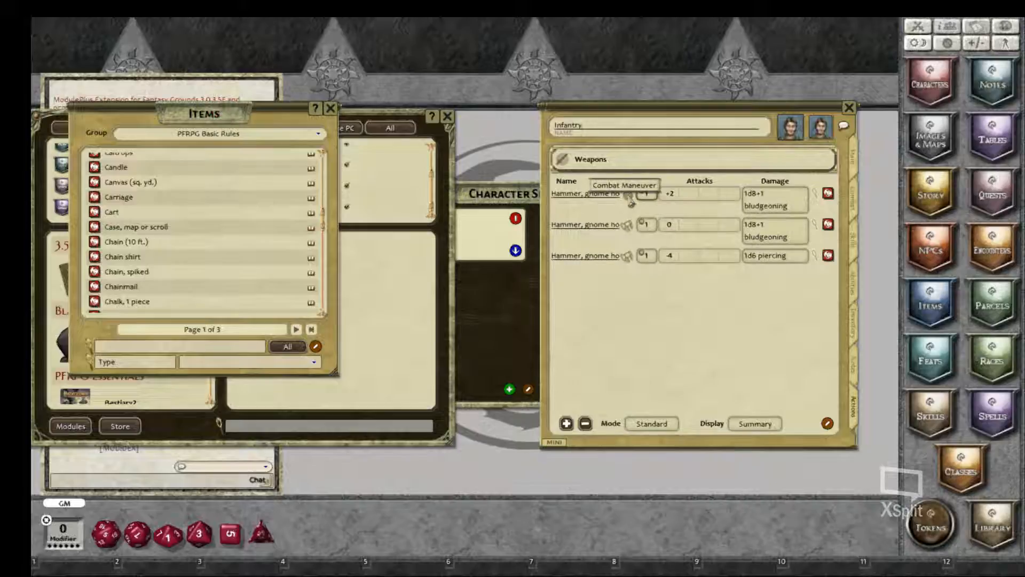
left_click(630, 199)
left_click(630, 199)
left_click(630, 199)
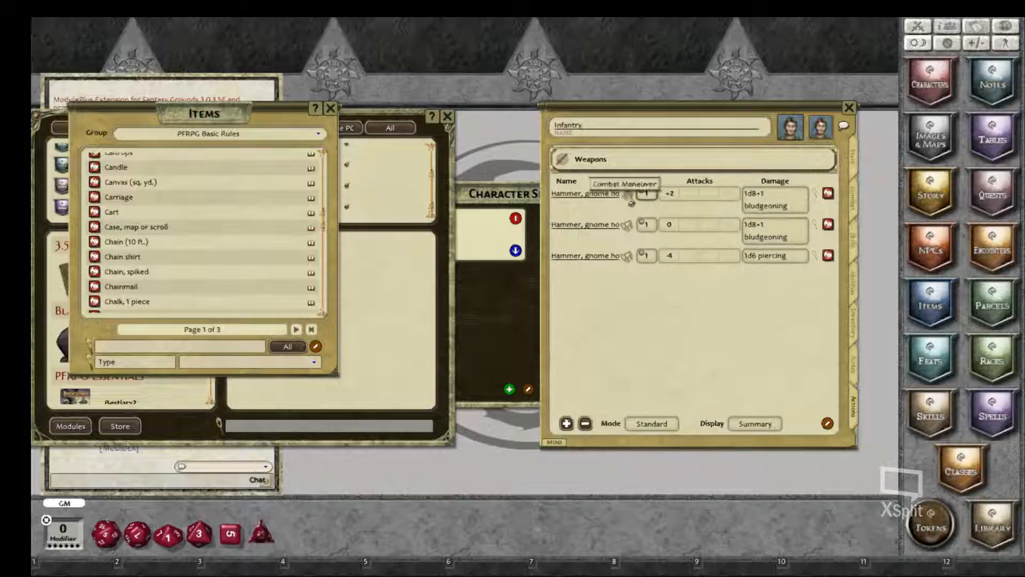
left_click(631, 201)
left_click(630, 200)
left_click(631, 201)
left_click(631, 201)
left_click(631, 202)
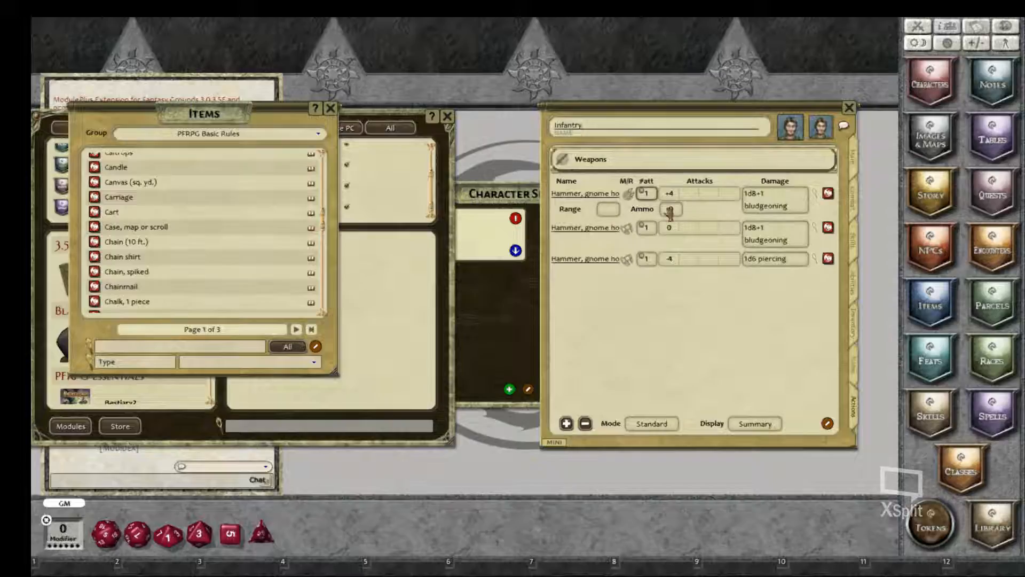
left_click(630, 199)
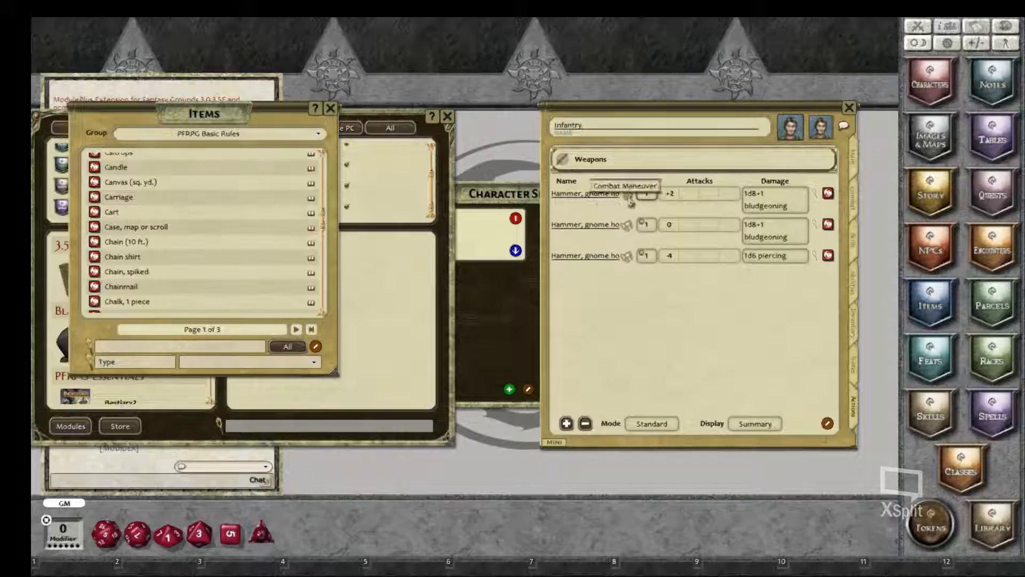
left_click(630, 199)
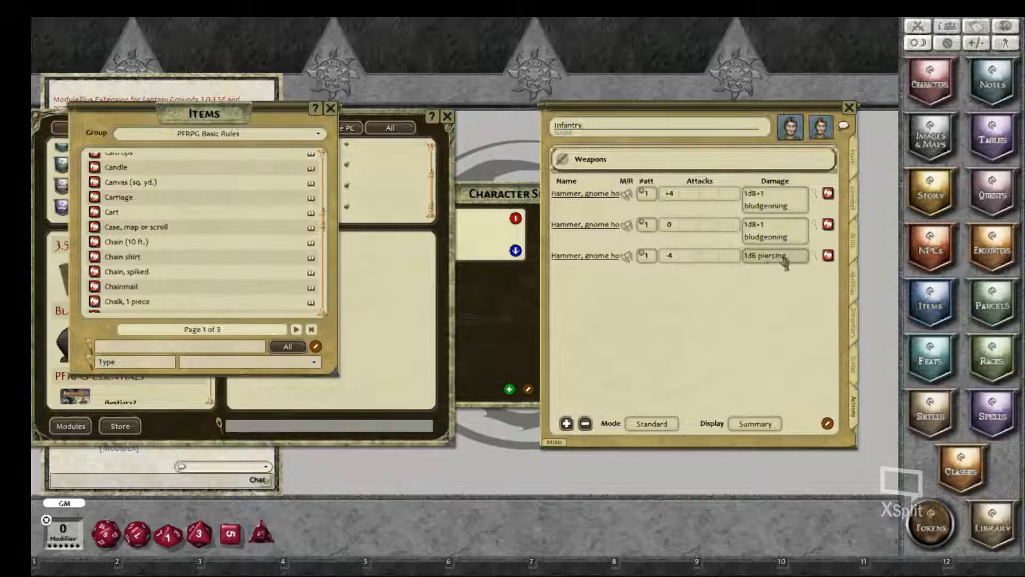
Step: Open the gnome hooked hammer's item details from its first weapon entry and read the description
left_click(828, 193)
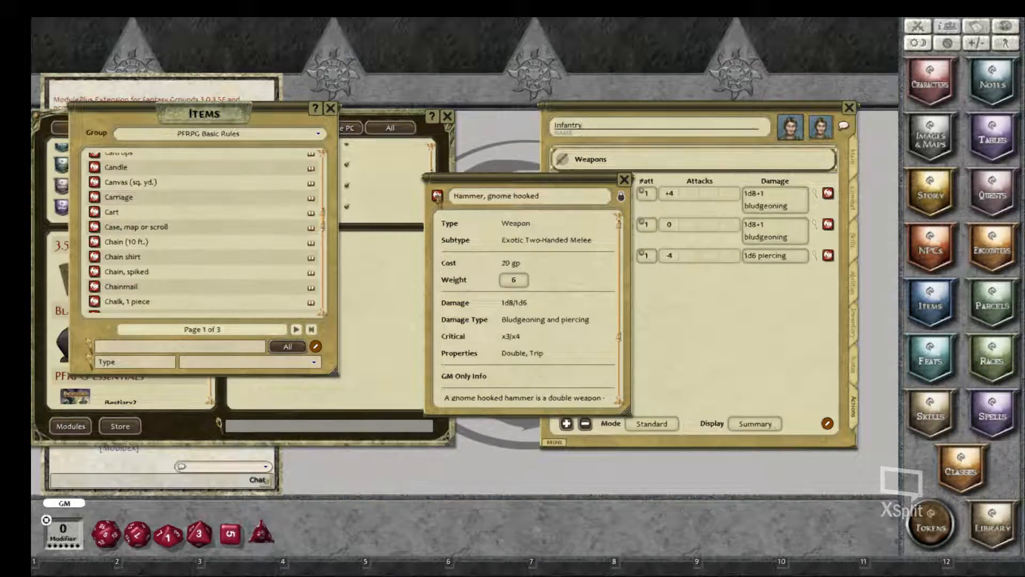
scroll(510, 381, "down", 3)
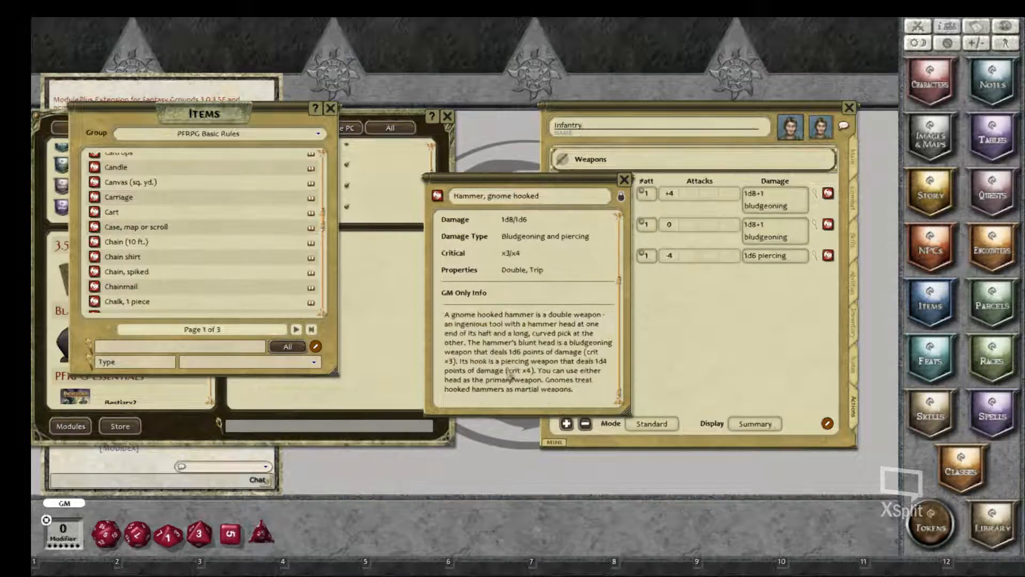
Step: Close the hammer's item details and review the weapon settings of the first gnome hooked hammer entry
scroll(509, 369, "up", 3)
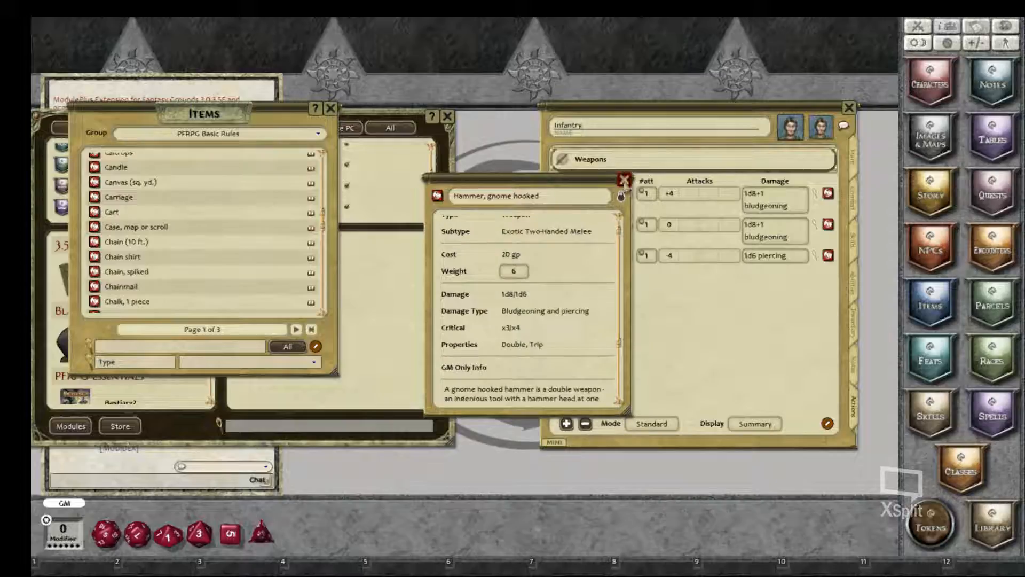
left_click(623, 180)
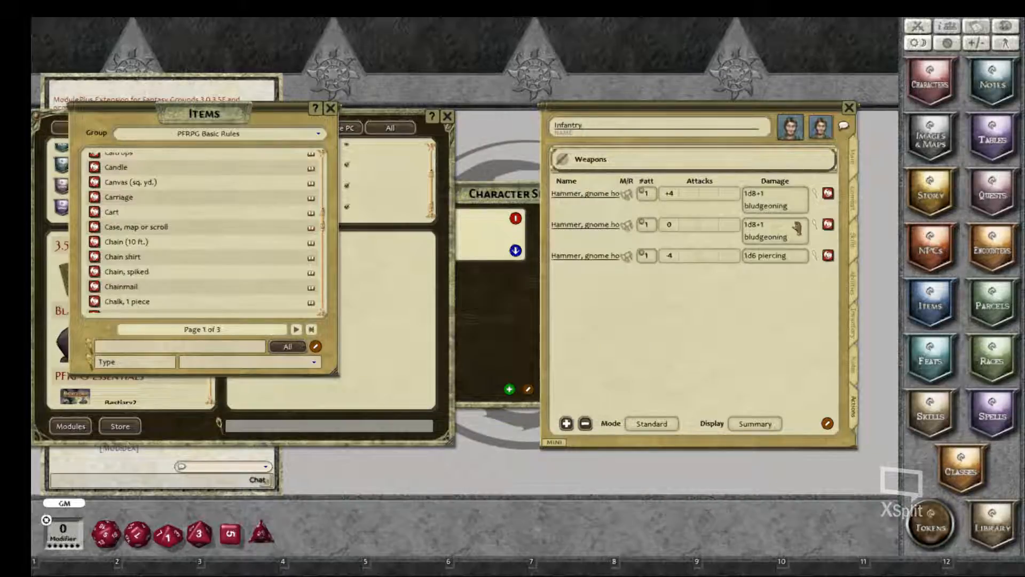
left_click(814, 194)
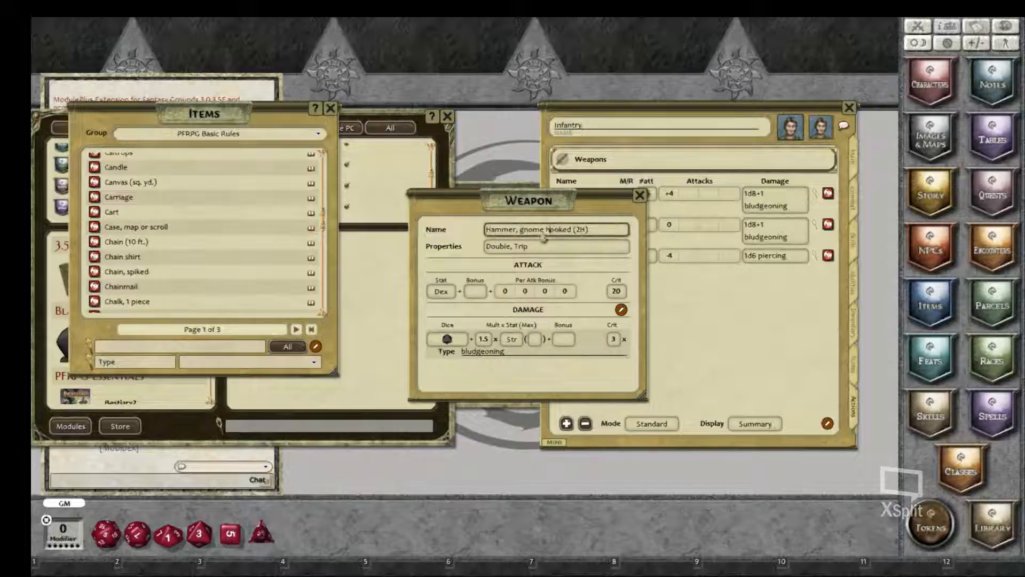
left_click(639, 195)
Step: Add a new weapon entry named Greatbow and switch its attack type to ranged
right_click(657, 310)
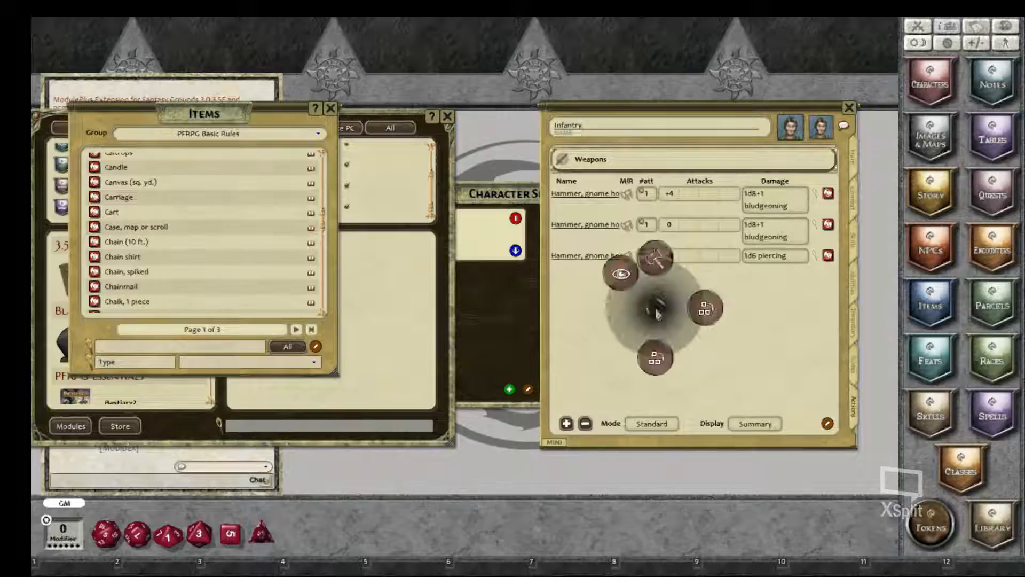
left_click(706, 320)
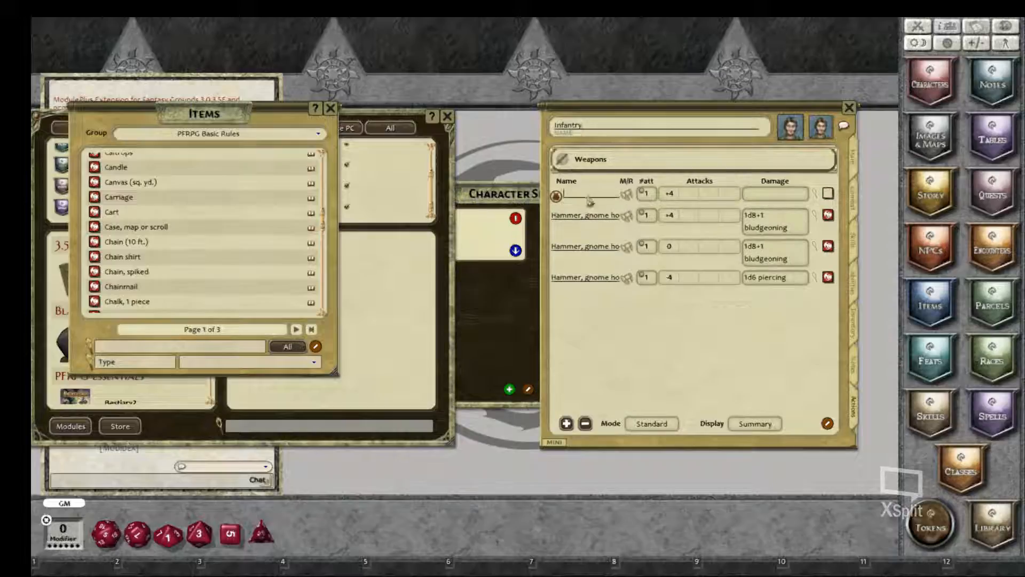
key("shift")
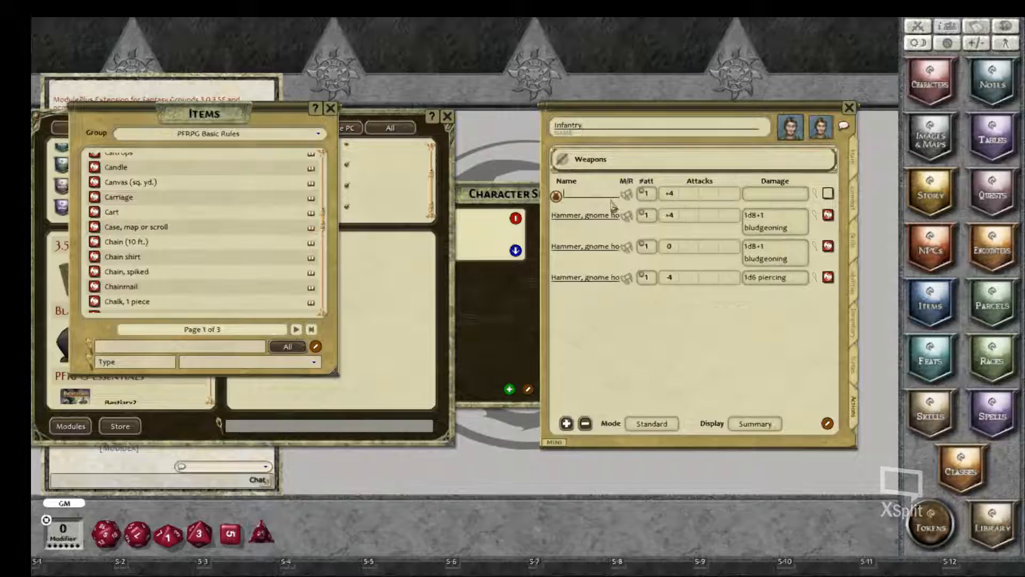
type("Greatbow")
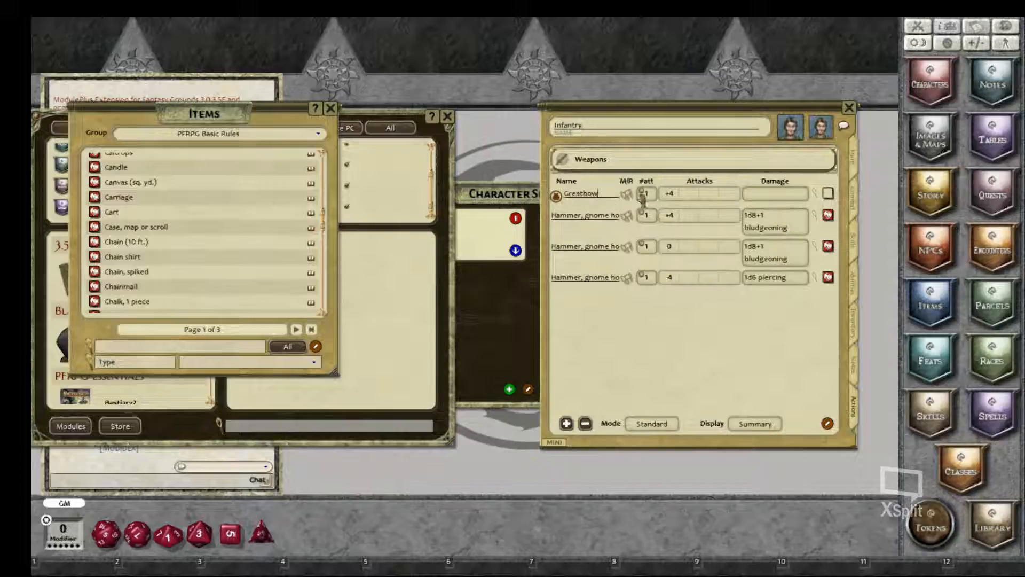
left_click(628, 195)
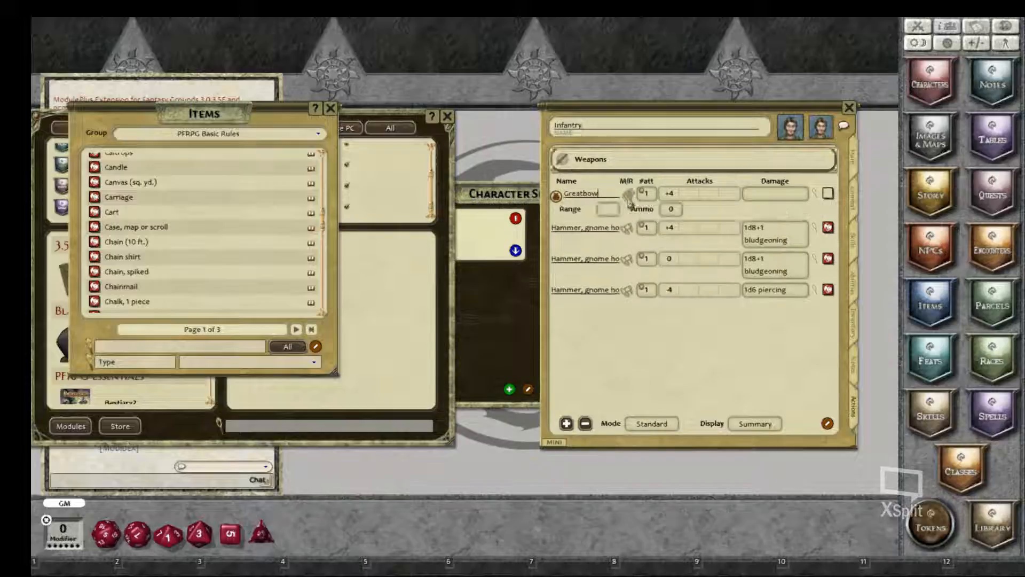
Step: Set the Greatbow's range to 120 and its ammo to 20, and mark one shot as used
left_click(607, 210)
type("120")
left_click(676, 213)
type("20")
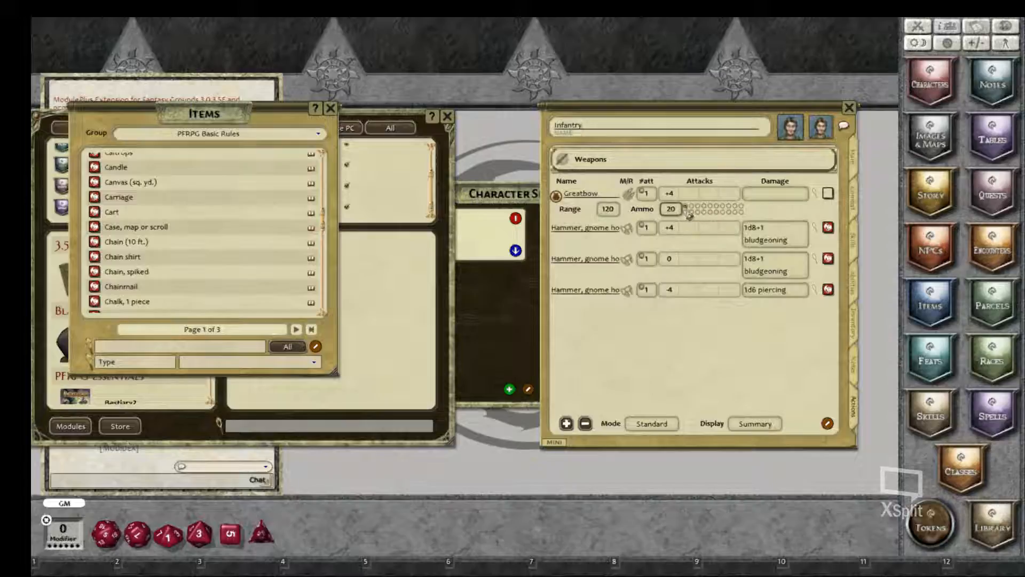
left_click(697, 207)
left_click(687, 207)
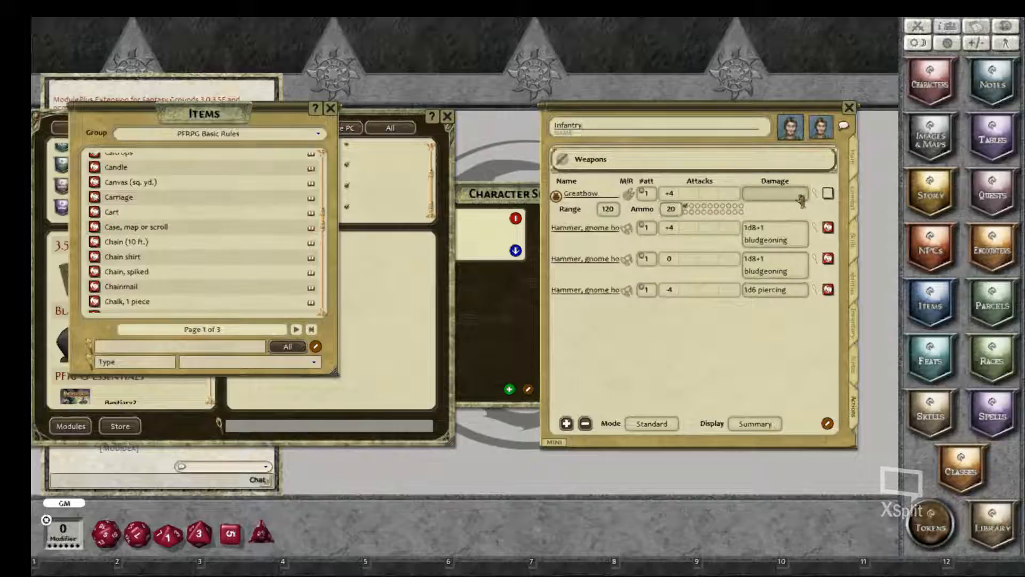
Step: Add a damage entry to the Greatbow using one d10, the Str stat and a bonus of 1
left_click(817, 196)
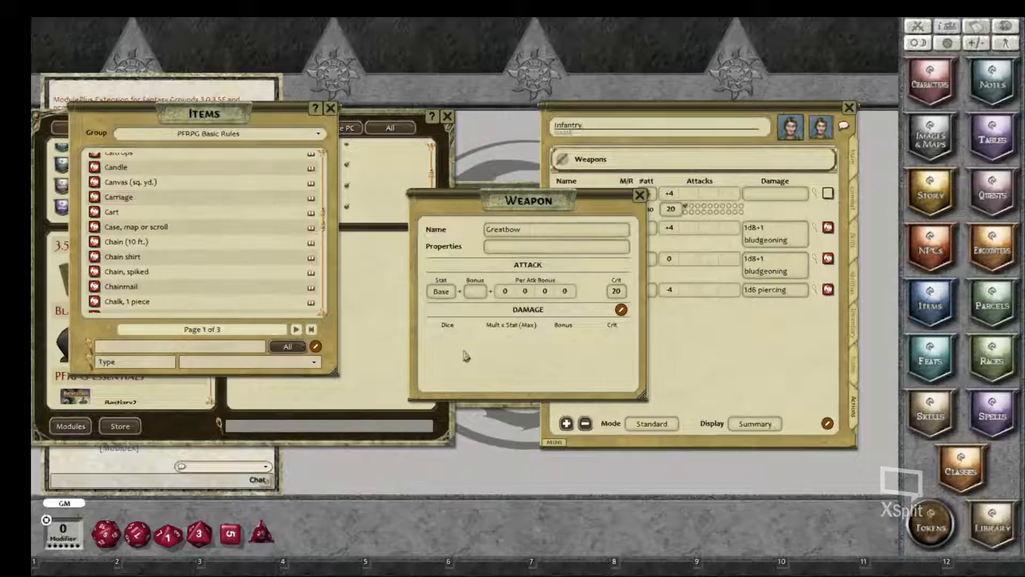
left_click(621, 309)
left_click(606, 309)
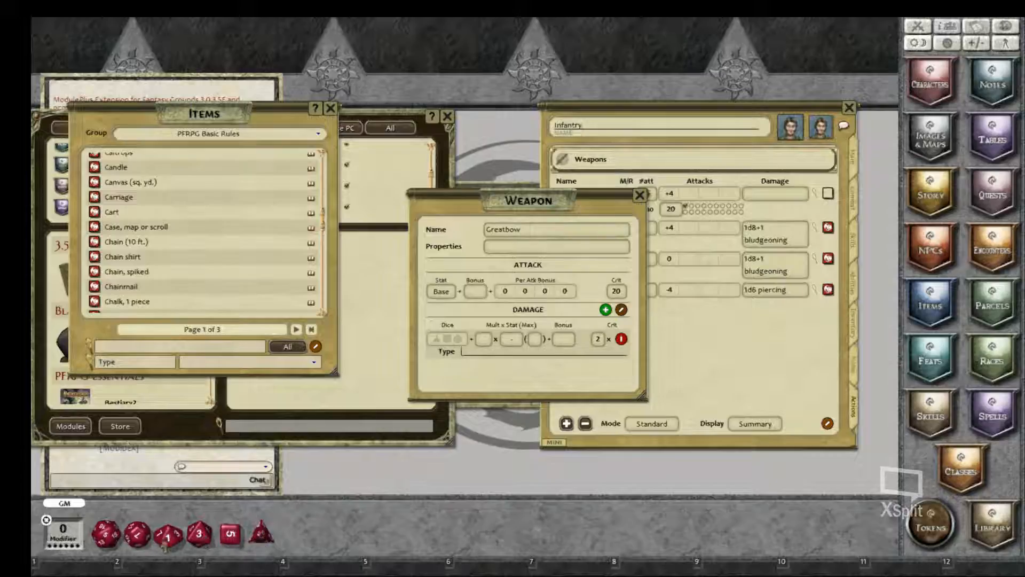
left_click_drag(165, 549, 448, 342)
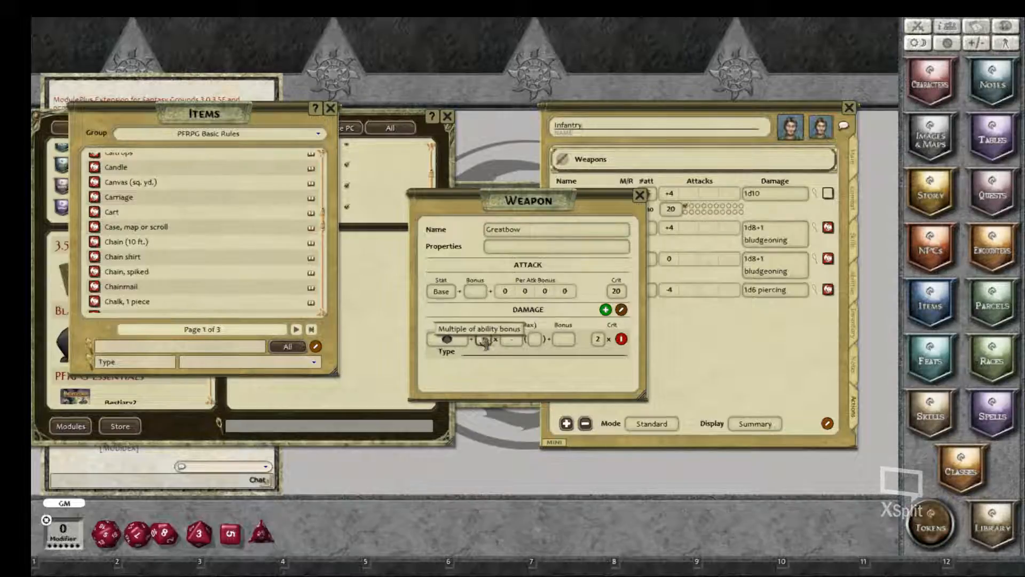
left_click(512, 341)
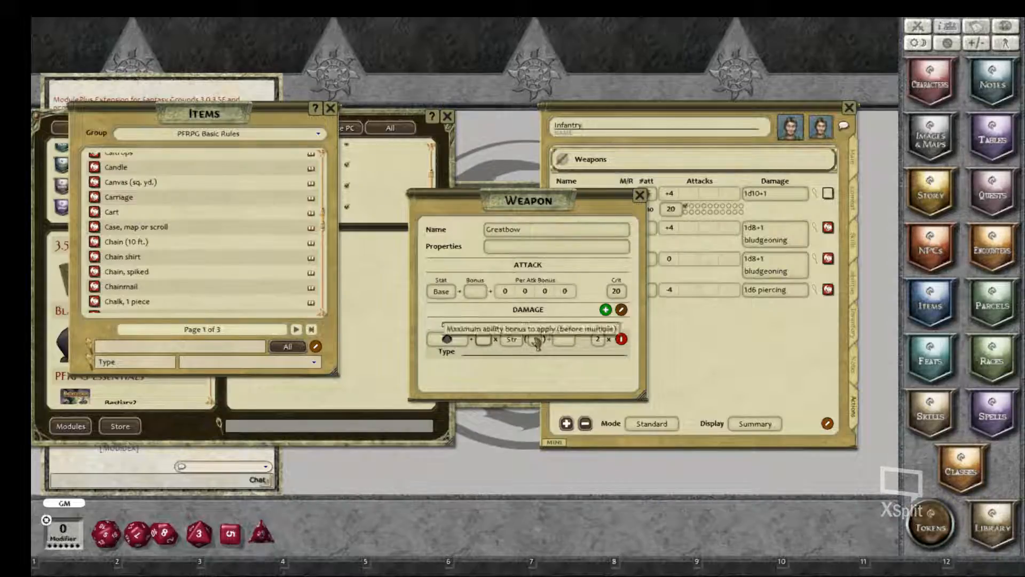
left_click(564, 342)
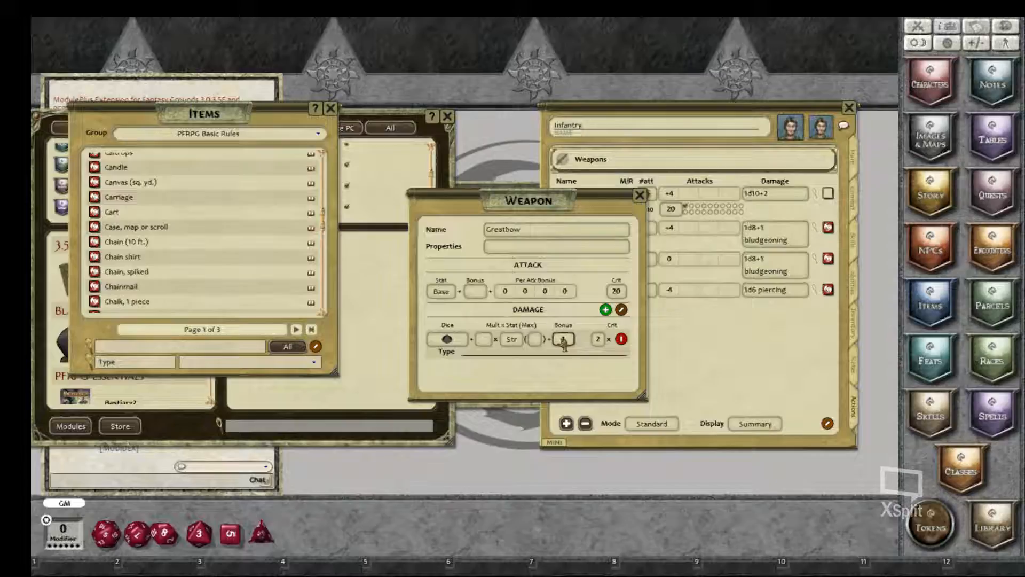
Step: Set the Greatbow's damage type to Piercing, its attack stat to Dex and its attack bonus to 2
left_click(526, 355)
type("p")
key("BackSpace")
key("BackSpace")
type("iercing")
left_click(445, 294)
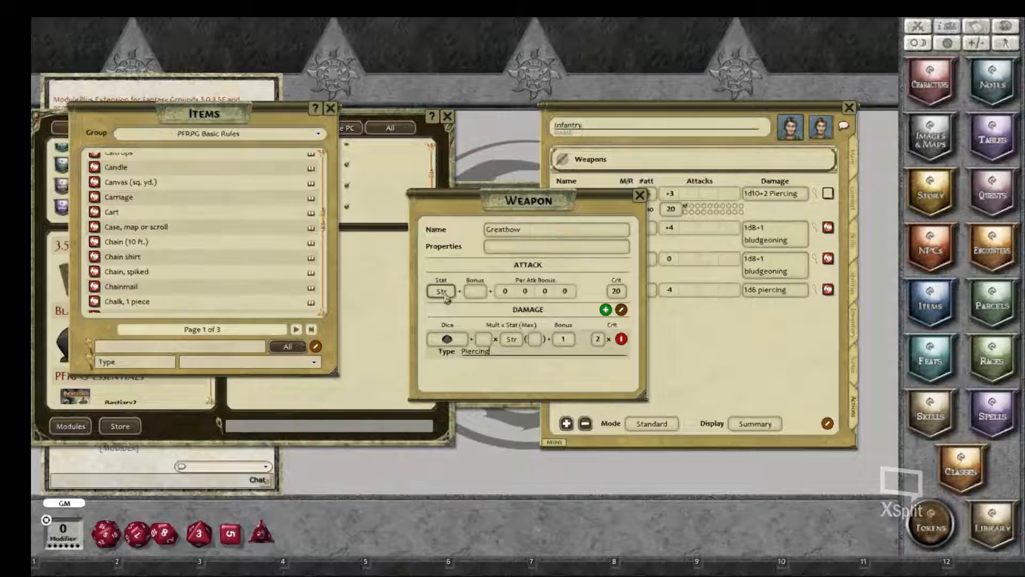
left_click(446, 294)
left_click(476, 292)
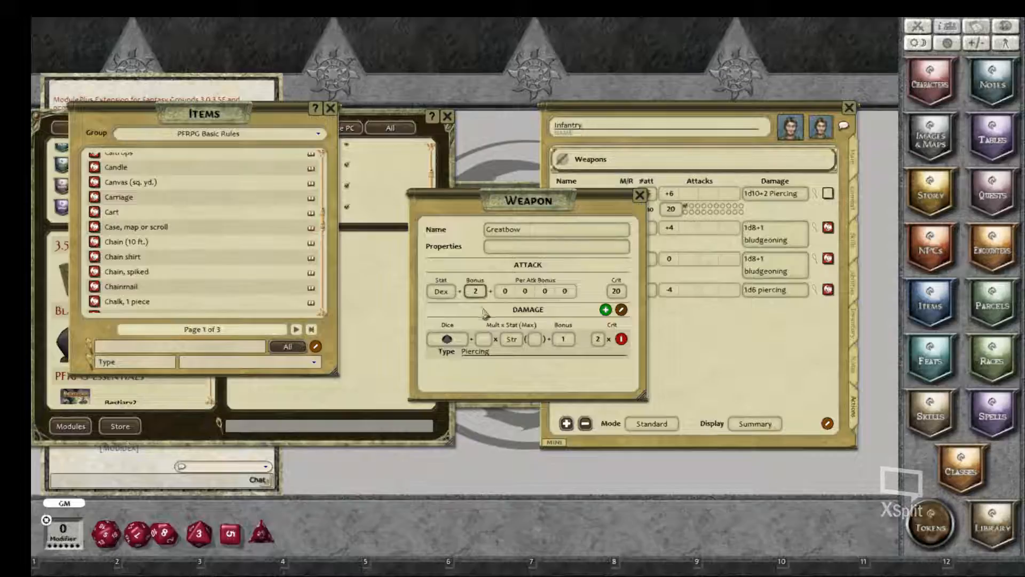
Step: Enter Composite +1 as the Greatbow's properties and close its weapon settings
left_click(496, 247)
type("Compo")
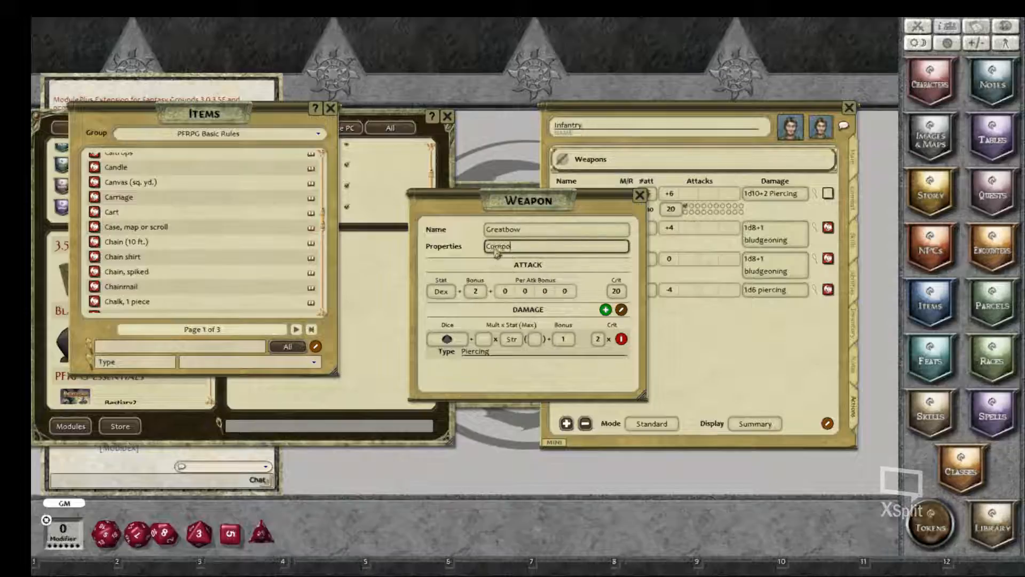
type("site +1")
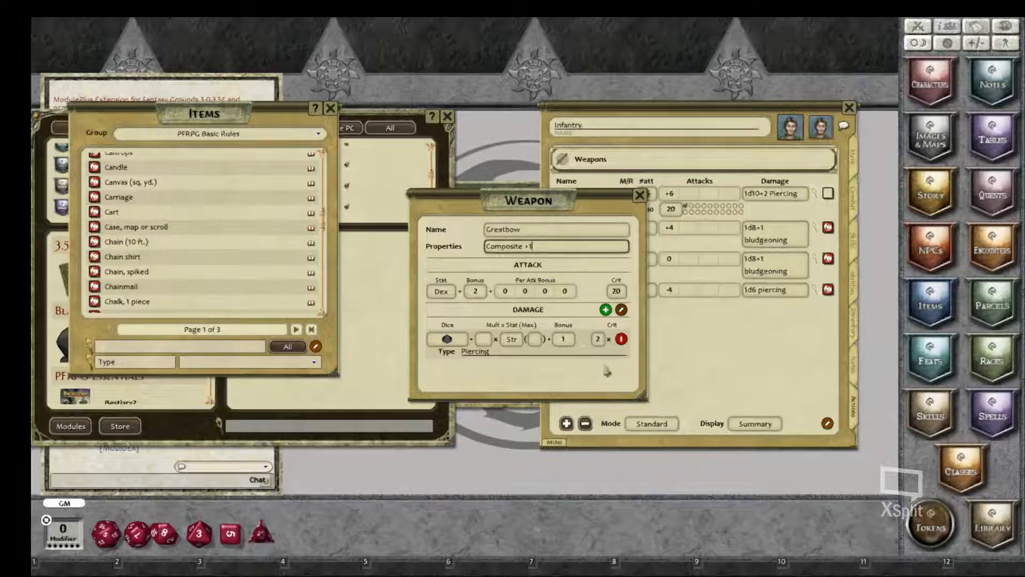
left_click(640, 197)
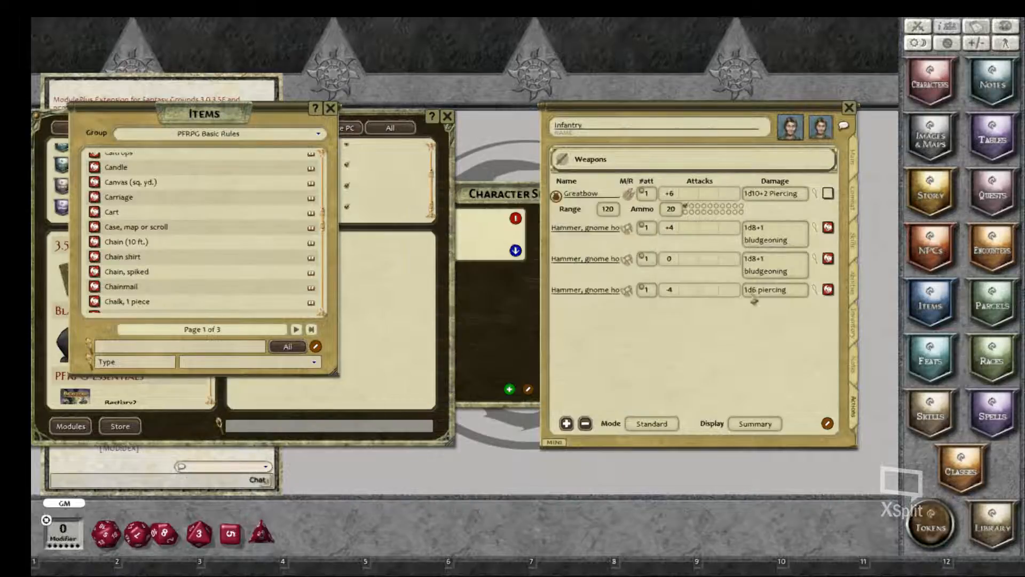
Step: Close the item list and module windows to reveal the chat, and roll the Greatbow's attack and damage
left_click(648, 196)
left_click(331, 108)
left_click(447, 117)
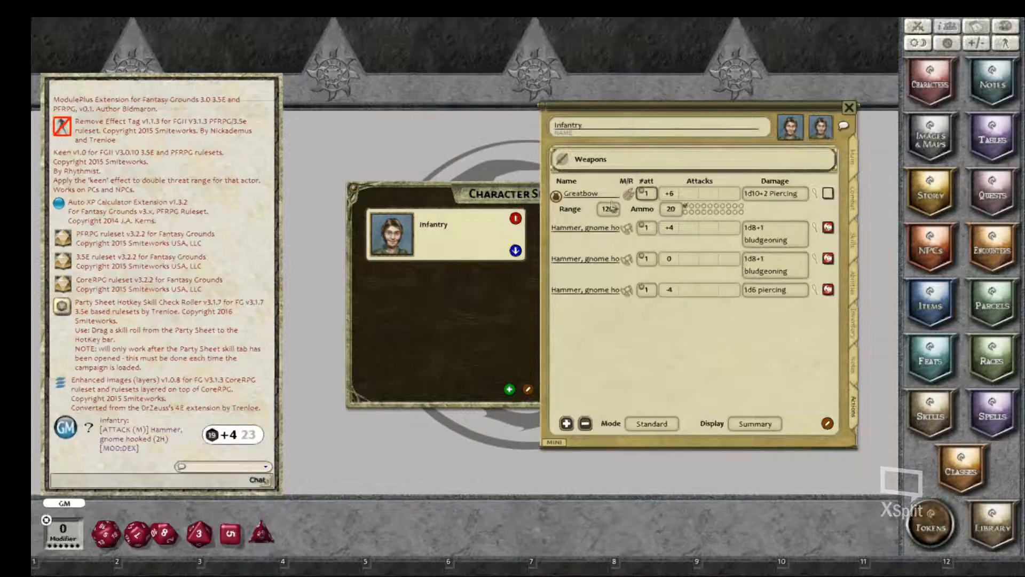
left_click(647, 197)
double_click(670, 196)
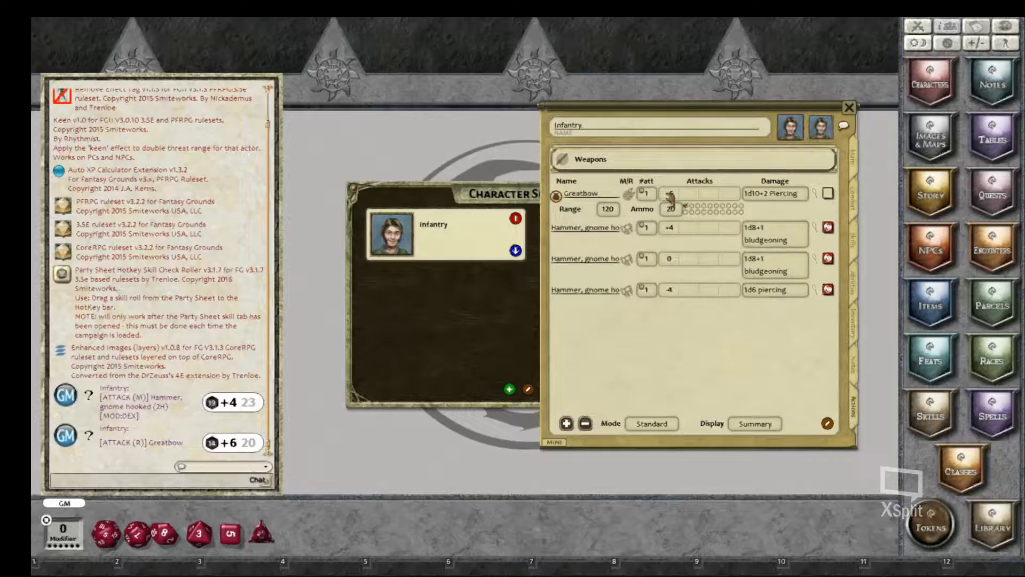
double_click(750, 195)
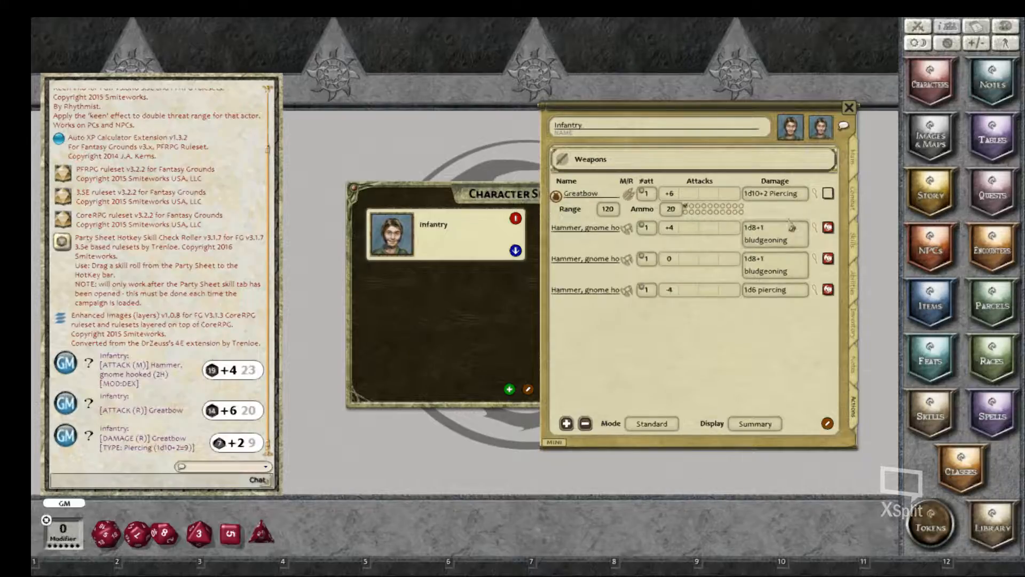
Step: Add a spell class named Wizard below the weapons and switch its caster type to one using power points
right_click(674, 357)
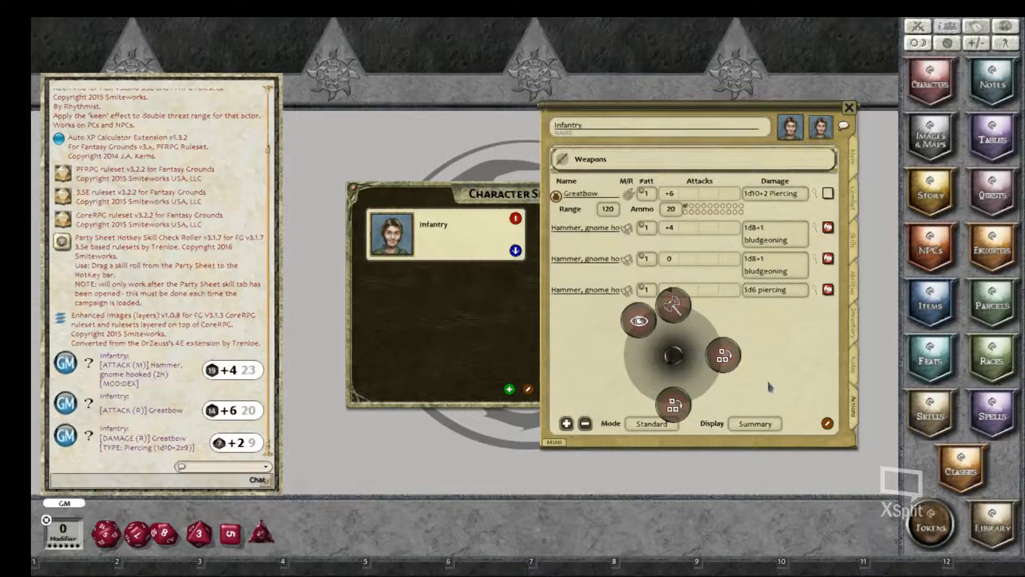
left_click(672, 354)
right_click(721, 350)
left_click(720, 392)
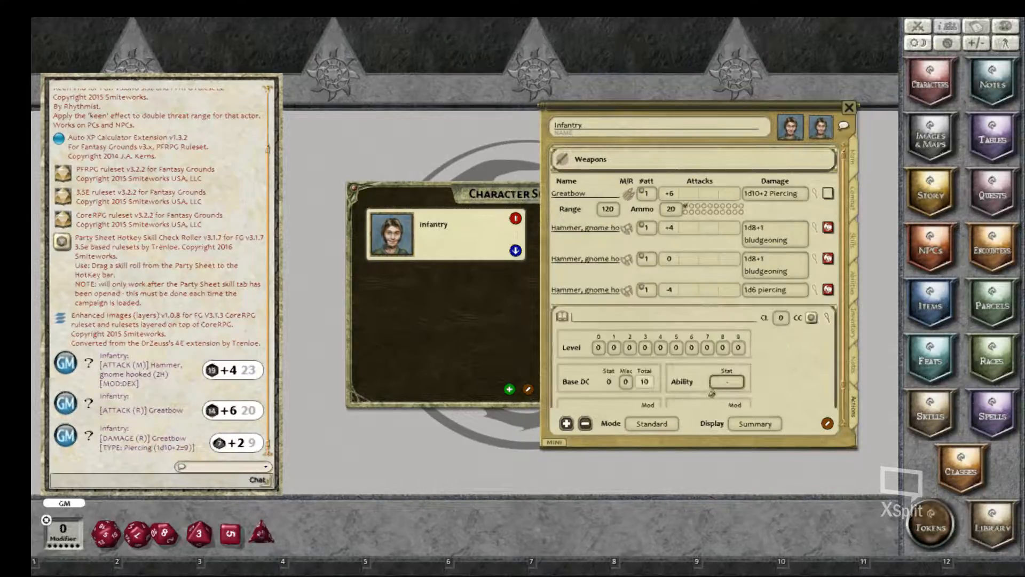
left_click(563, 324)
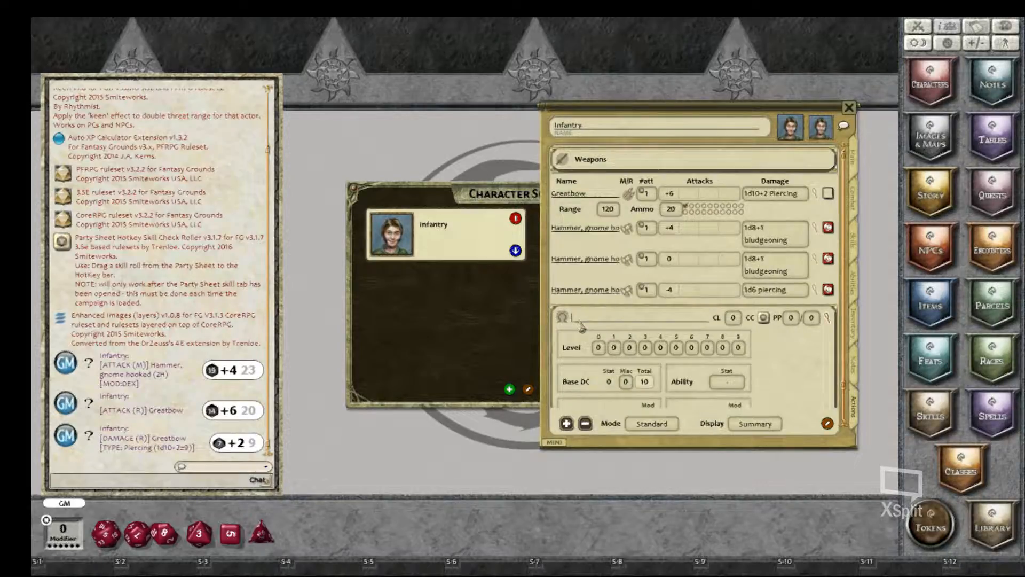
type("Wizard")
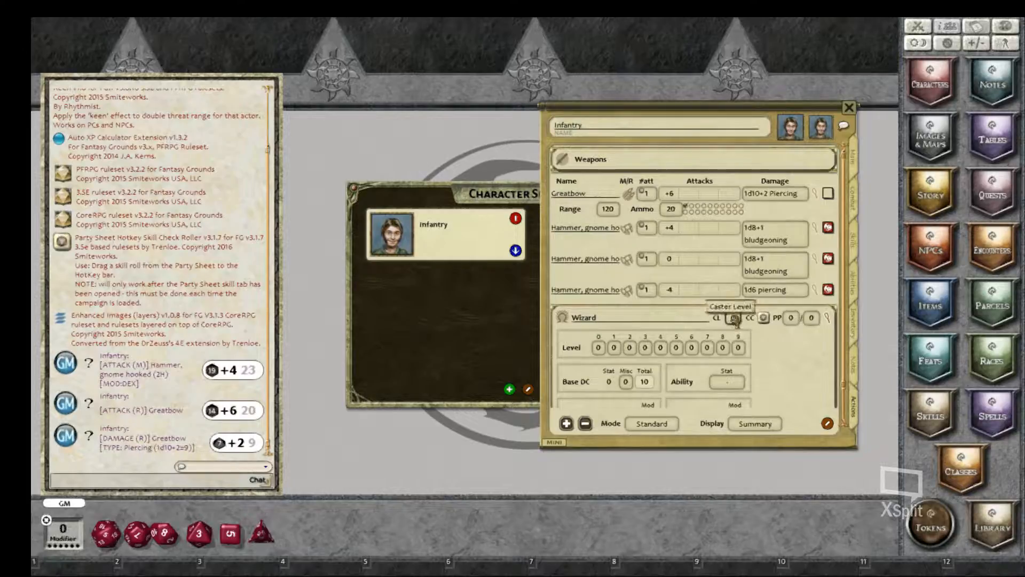
type("5")
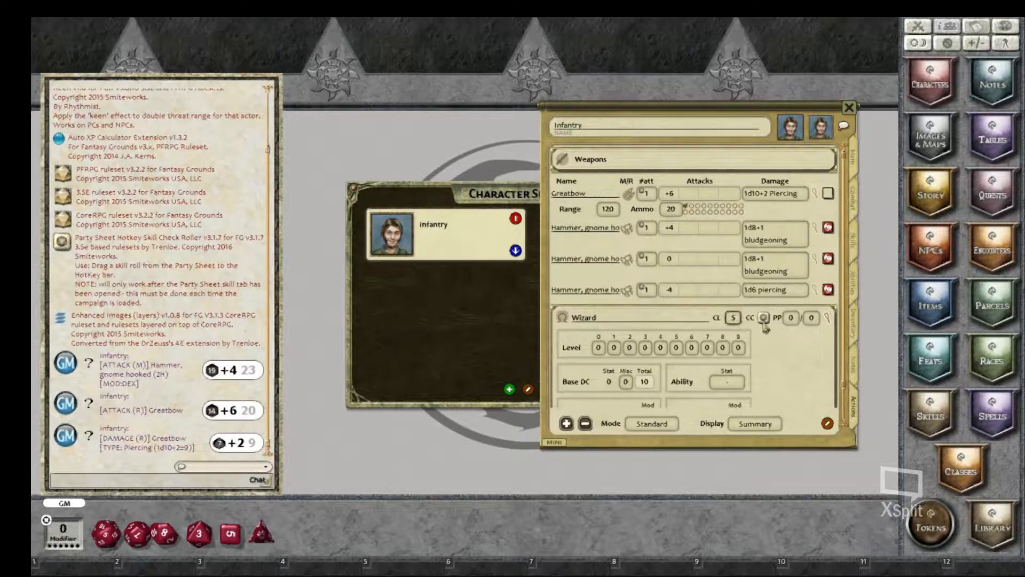
Step: Set the Wizard spell class's caster level to 5 and its maximum power points to 35
left_click(794, 320)
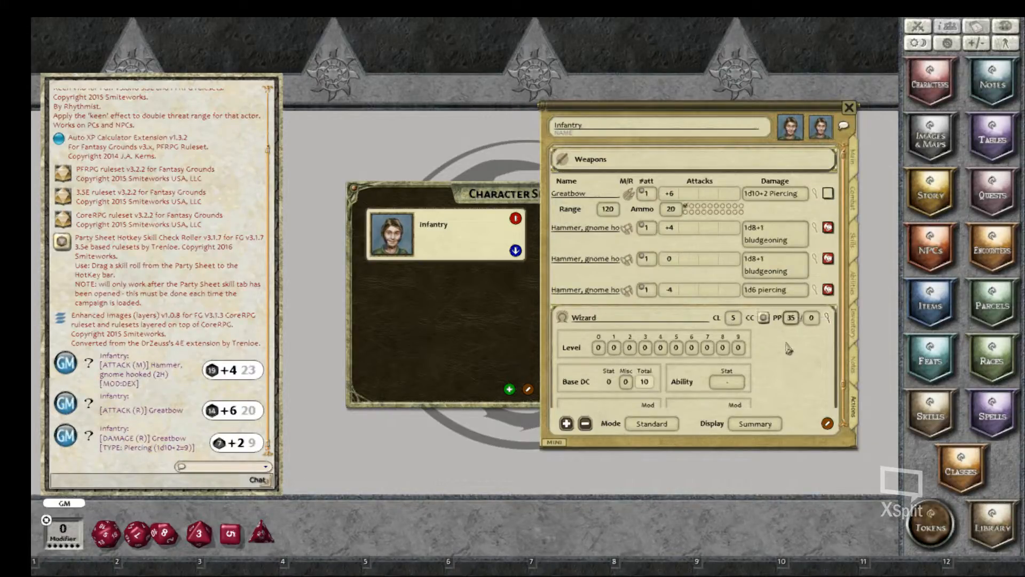
type("35")
key("Return")
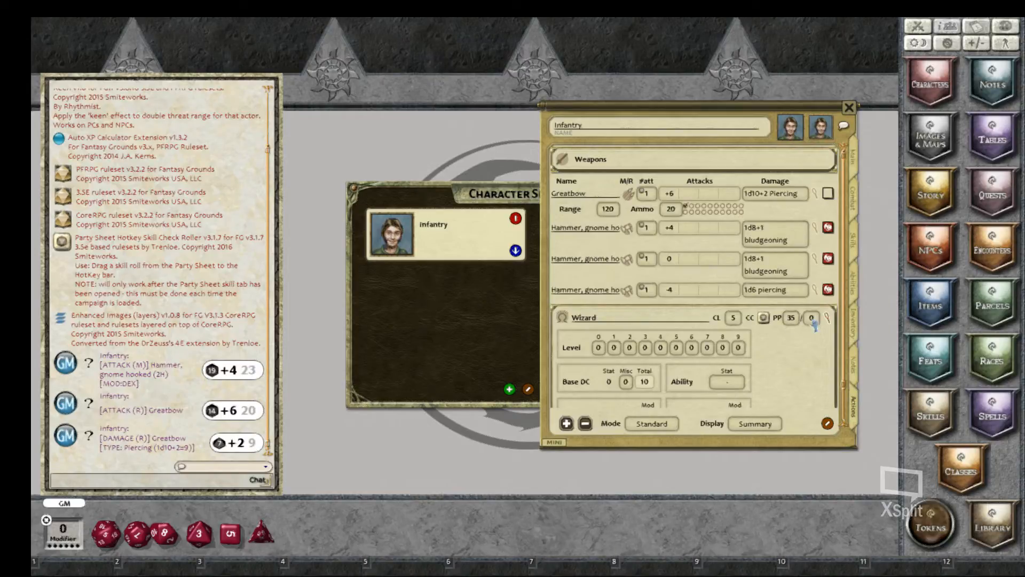